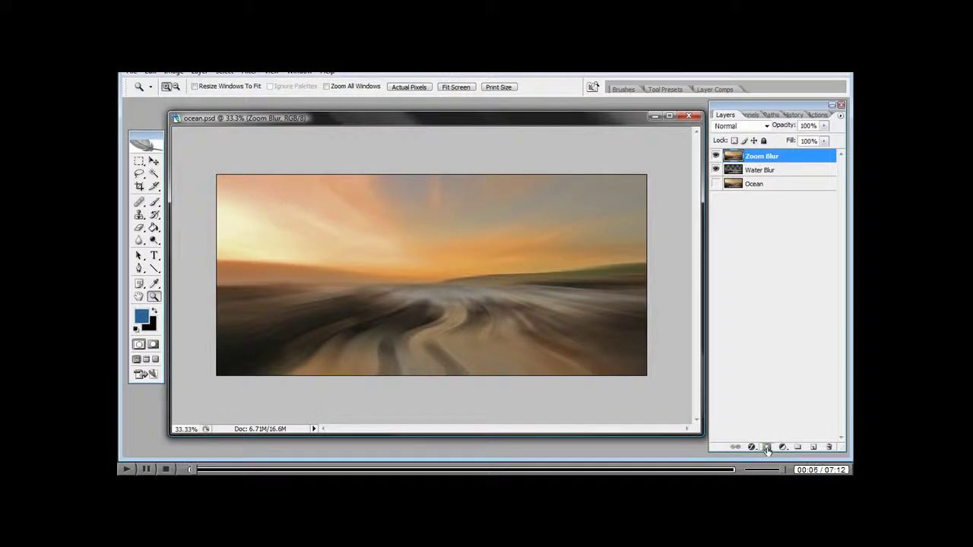
Step: Add a layer mask to the Zoom Blur layer and switch the layer thumbnails to a larger size
click(766, 447)
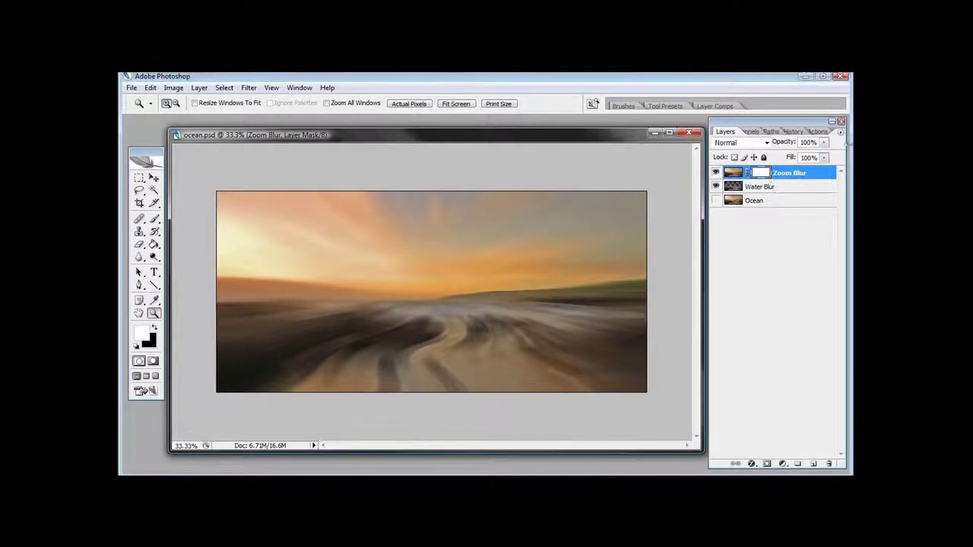
click(850, 388)
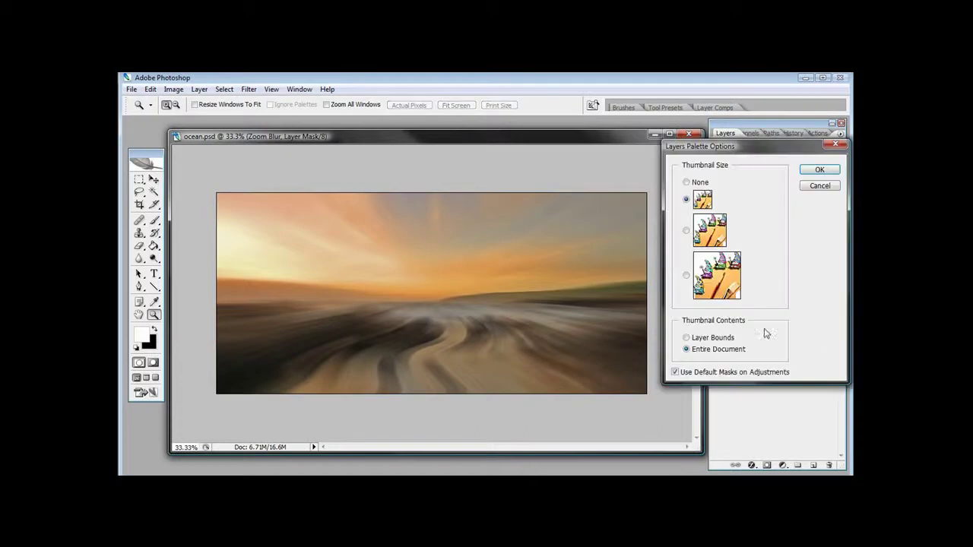
click(819, 171)
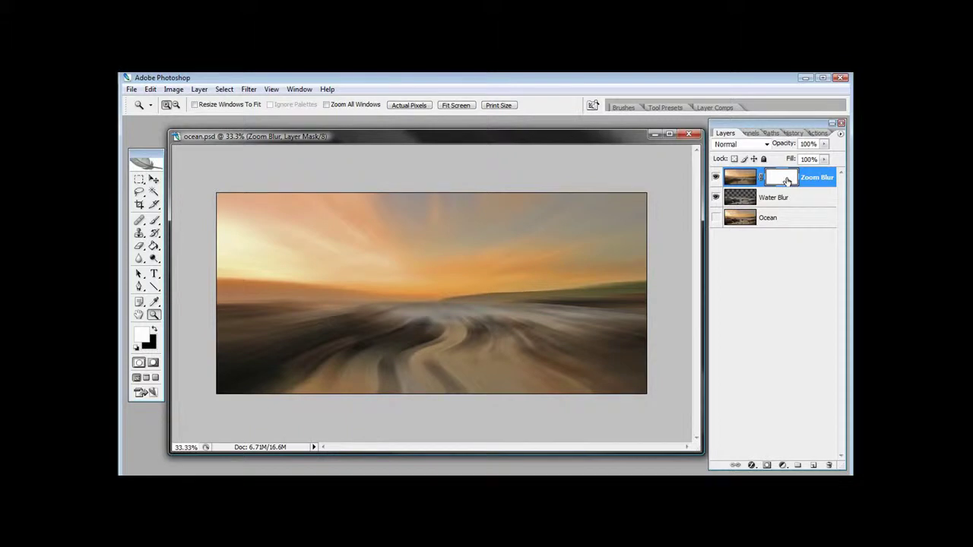
Step: Set up the Brush tool with black as foreground, 0% hardness and a 435 px diameter
click(153, 222)
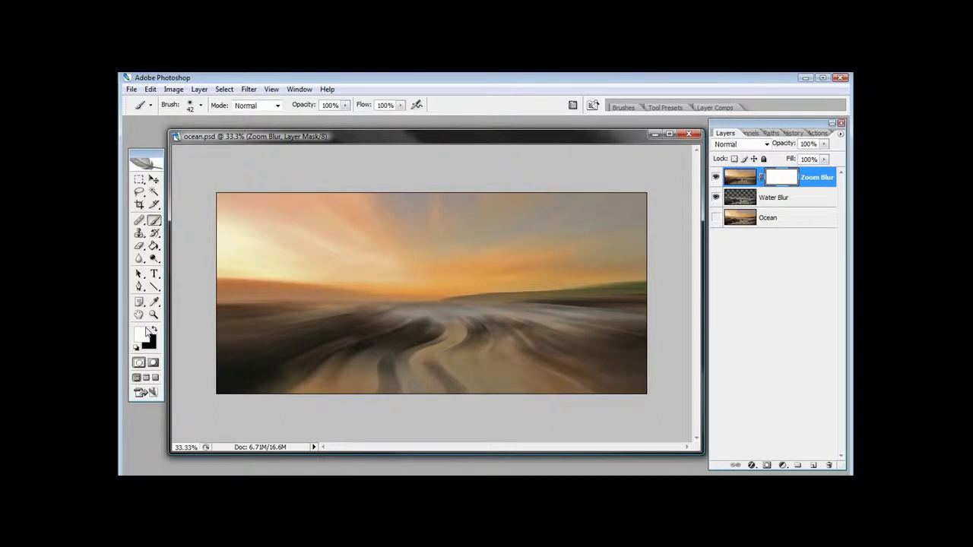
click(152, 329)
right_click(406, 287)
mouse_move(422, 352)
mouse_down()
mouse_move(491, 352)
mouse_move(418, 351)
mouse_up()
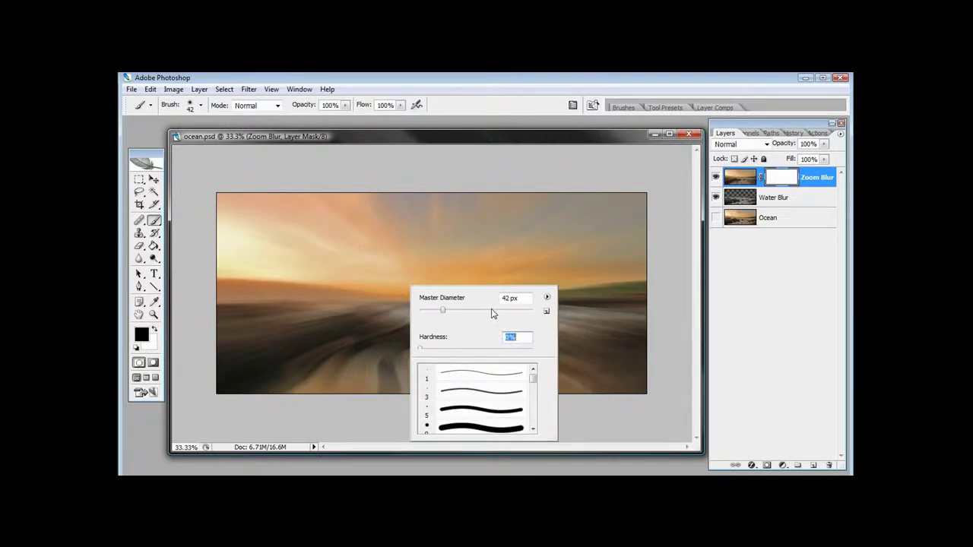
drag(492, 312, 508, 313)
click(526, 144)
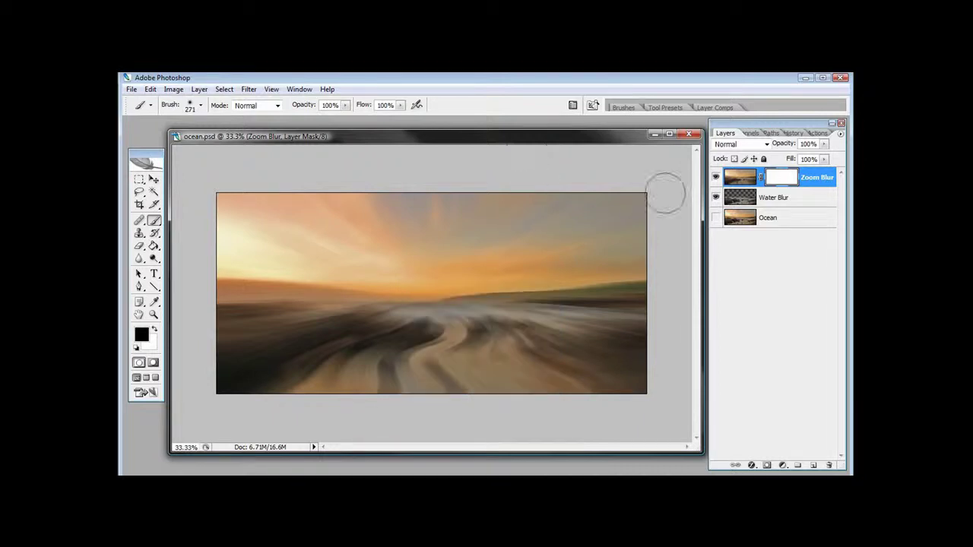
right_click(459, 218)
click(570, 245)
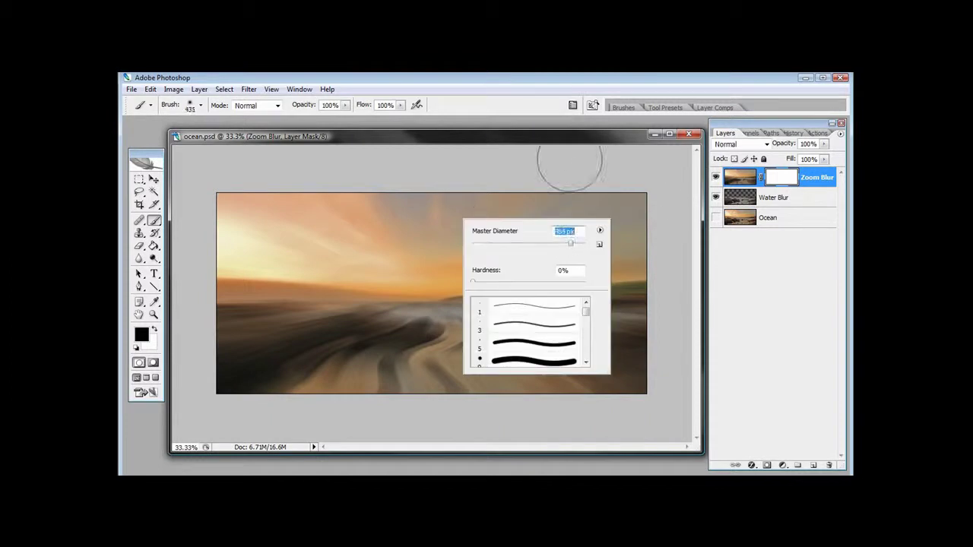
key(Return)
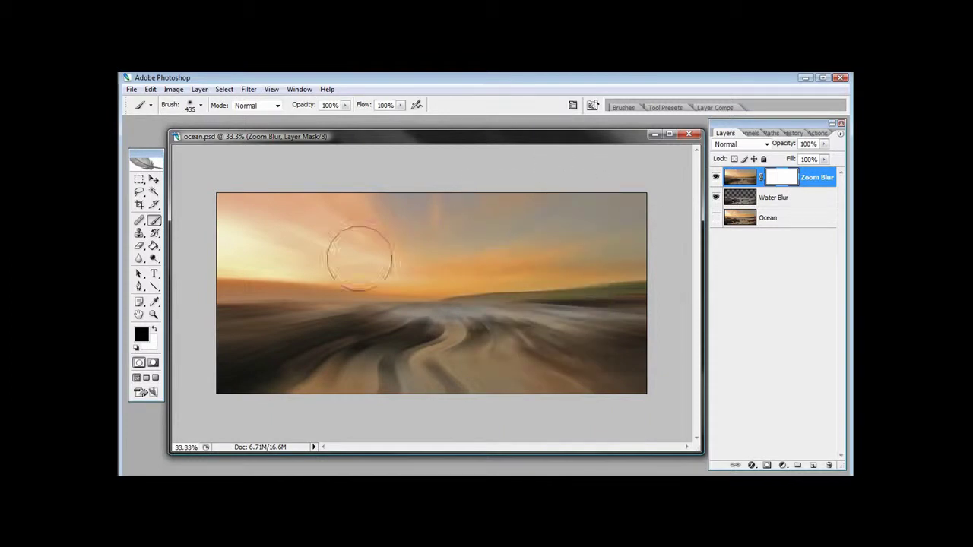
click(766, 144)
click(767, 147)
click(826, 145)
mouse_move(825, 158)
mouse_down()
mouse_move(809, 160)
mouse_move(827, 158)
mouse_up()
Step: Turn on the Ocean layer's visibility and paint black across the sky on the Zoom Blur layer mask
click(772, 219)
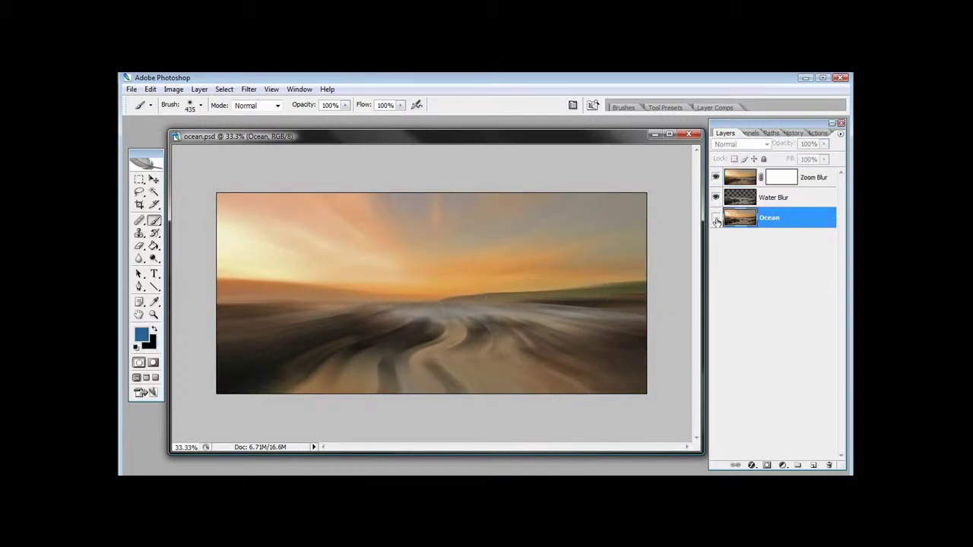
click(716, 220)
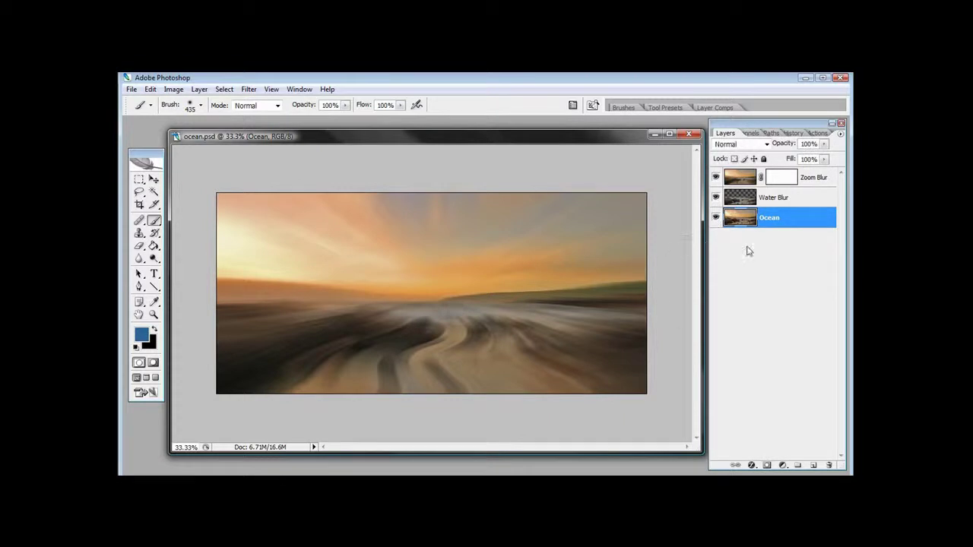
click(784, 179)
mouse_move(612, 203)
mouse_down()
mouse_move(629, 190)
mouse_move(478, 202)
mouse_move(304, 198)
mouse_move(233, 217)
mouse_move(617, 223)
mouse_move(478, 250)
mouse_move(323, 253)
mouse_move(195, 241)
mouse_move(615, 235)
mouse_move(463, 226)
mouse_up()
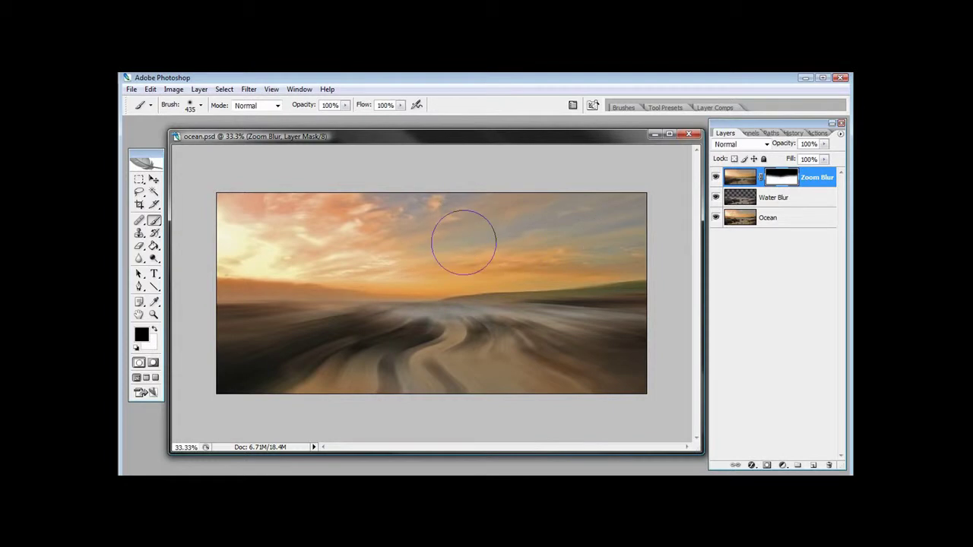
Step: Lower the Zoom Blur layer's opacity to 86%
click(737, 179)
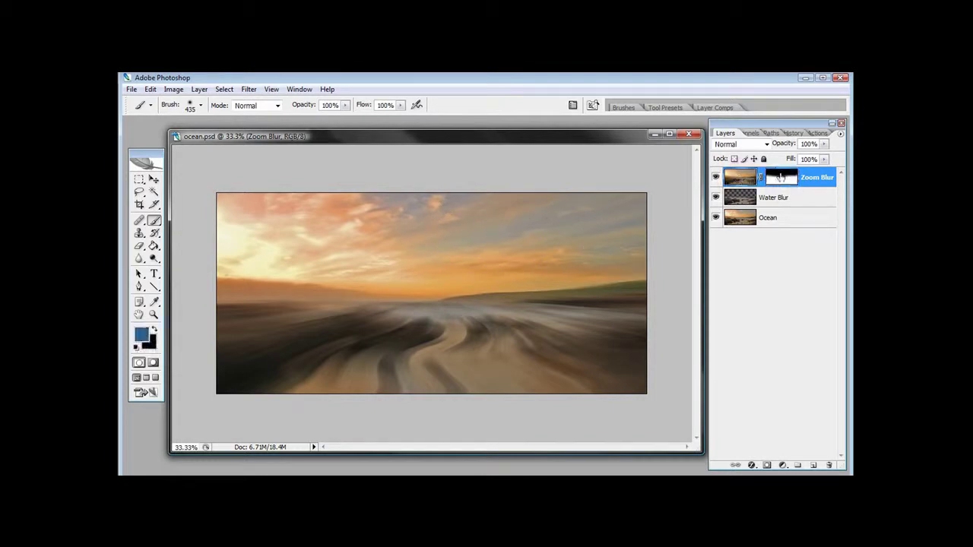
click(824, 146)
drag(814, 158, 811, 158)
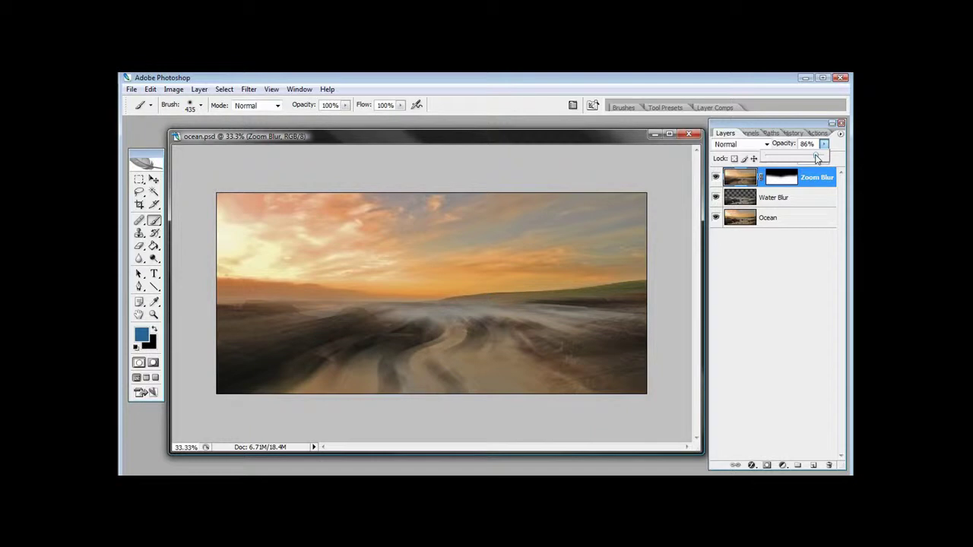
Step: Paint black on the Zoom Blur mask over the upper rocks on the left shore with a soft 137 px brush
click(154, 315)
click(291, 336)
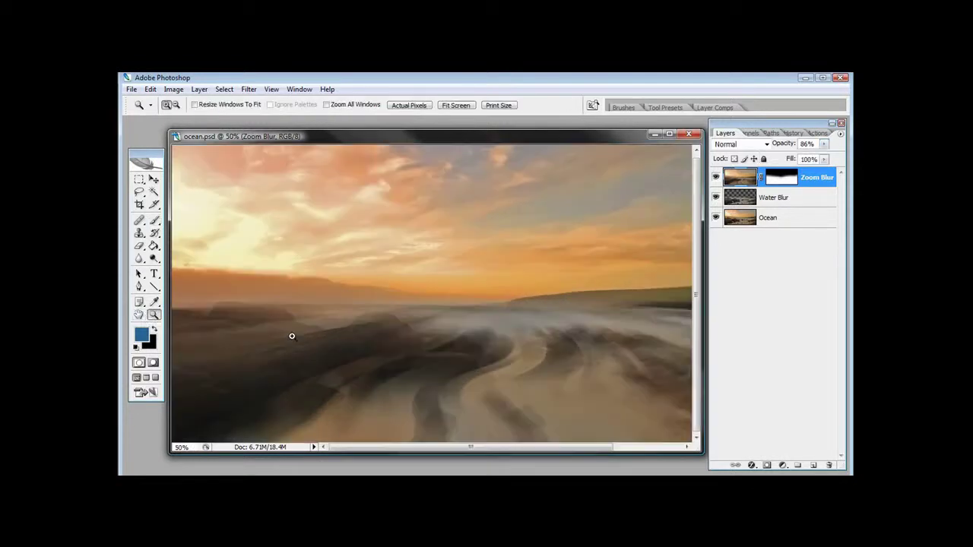
click(154, 220)
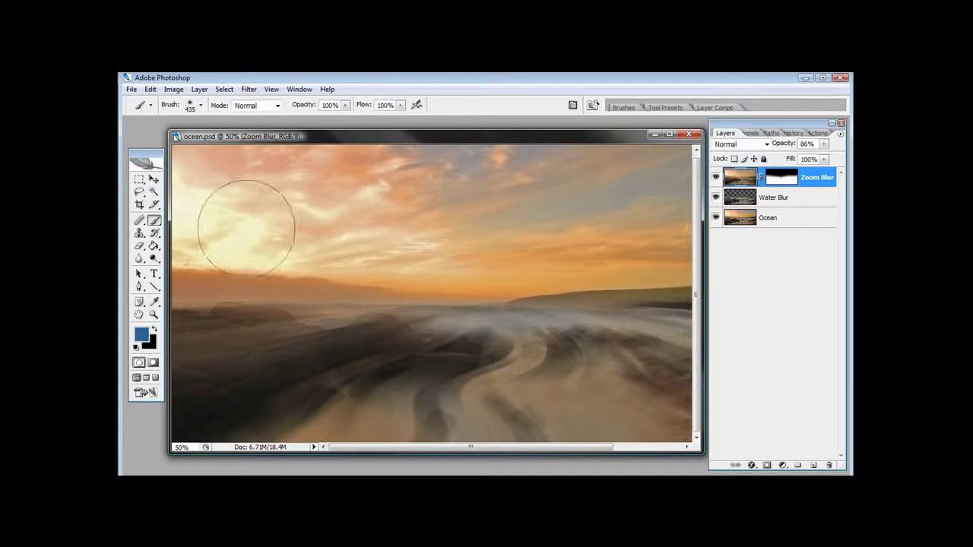
click(779, 179)
right_click(282, 325)
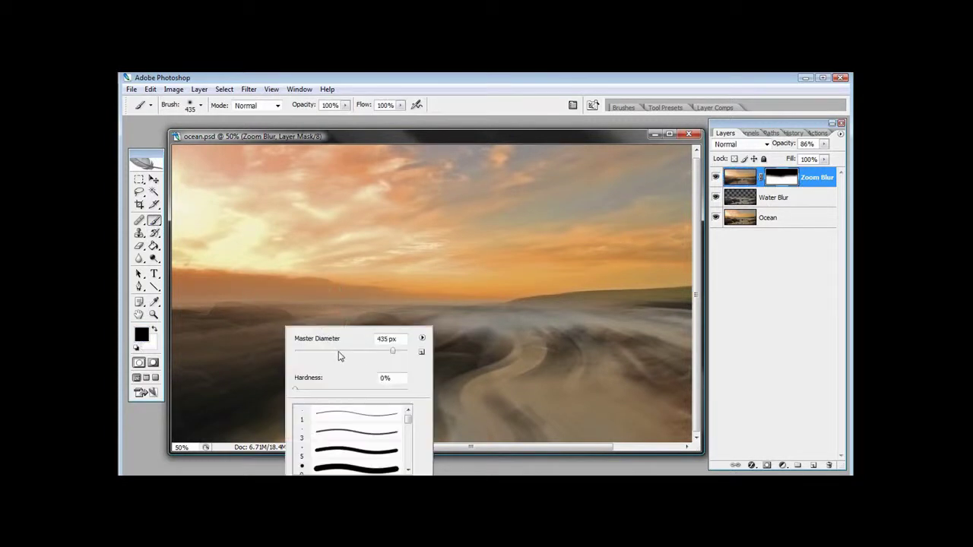
click(362, 352)
click(397, 139)
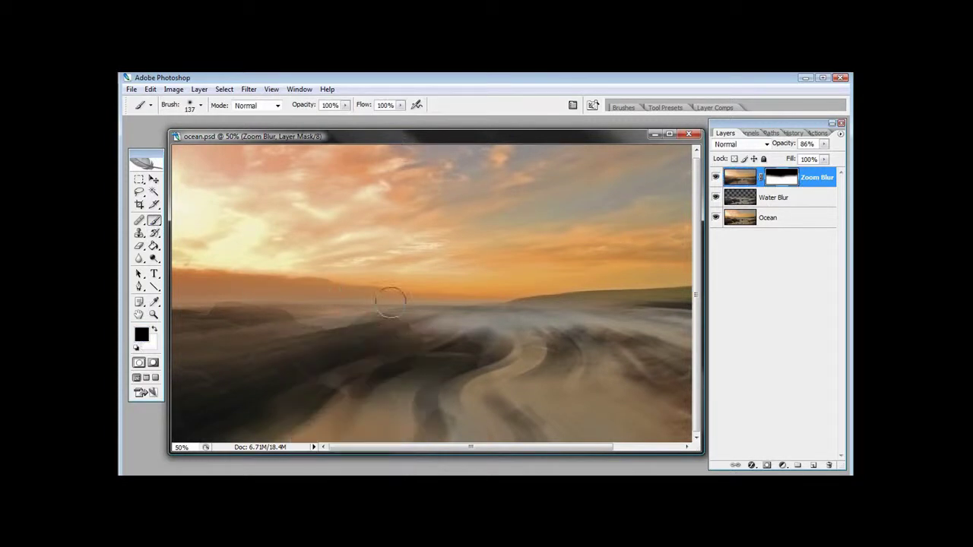
mouse_move(367, 333)
mouse_down()
mouse_move(303, 350)
mouse_move(279, 331)
mouse_move(224, 319)
mouse_move(264, 325)
mouse_move(188, 326)
mouse_move(185, 335)
mouse_move(244, 359)
mouse_move(247, 373)
mouse_move(199, 369)
mouse_up()
Step: Enlarge the brush to 171 px and mask the blur off the rest of the left boulders, including the small one beside them
right_click(237, 355)
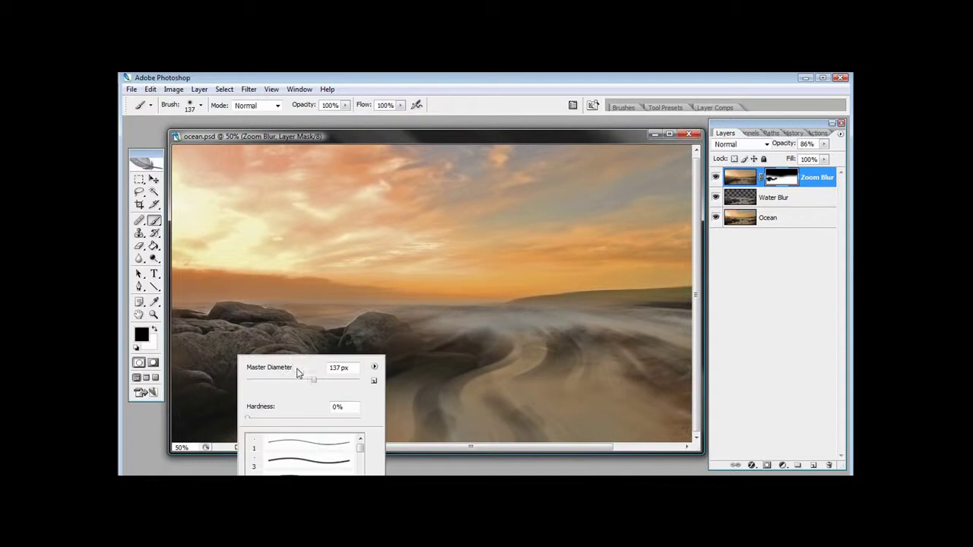
drag(318, 380, 322, 381)
click(389, 150)
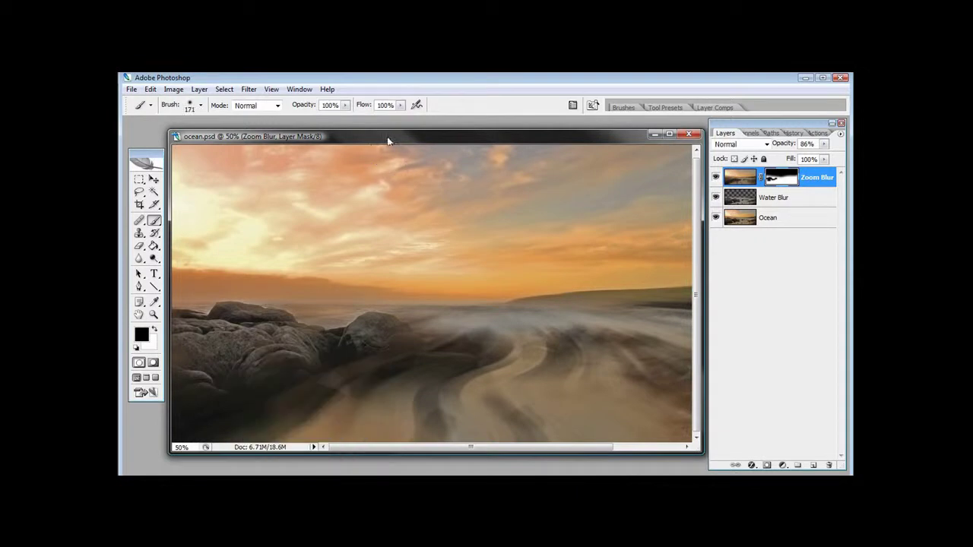
mouse_move(382, 336)
mouse_down()
mouse_move(304, 347)
mouse_move(228, 384)
mouse_move(190, 389)
mouse_up()
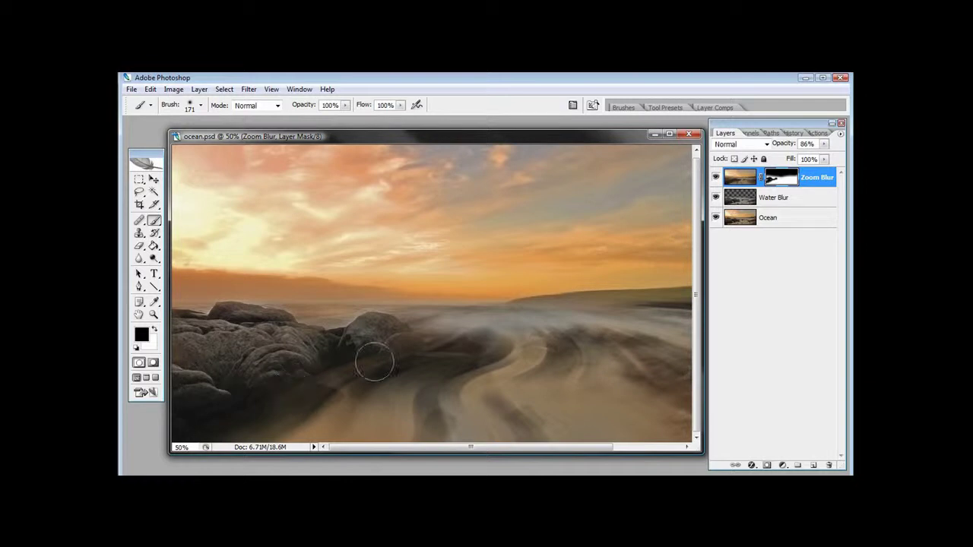
mouse_move(401, 351)
mouse_down()
mouse_move(373, 330)
mouse_move(283, 337)
mouse_move(285, 375)
mouse_up()
Step: Reduce the brush to 67 px, undo the last stroke and repaint the mask along the lower edge of the left rocks
right_click(294, 384)
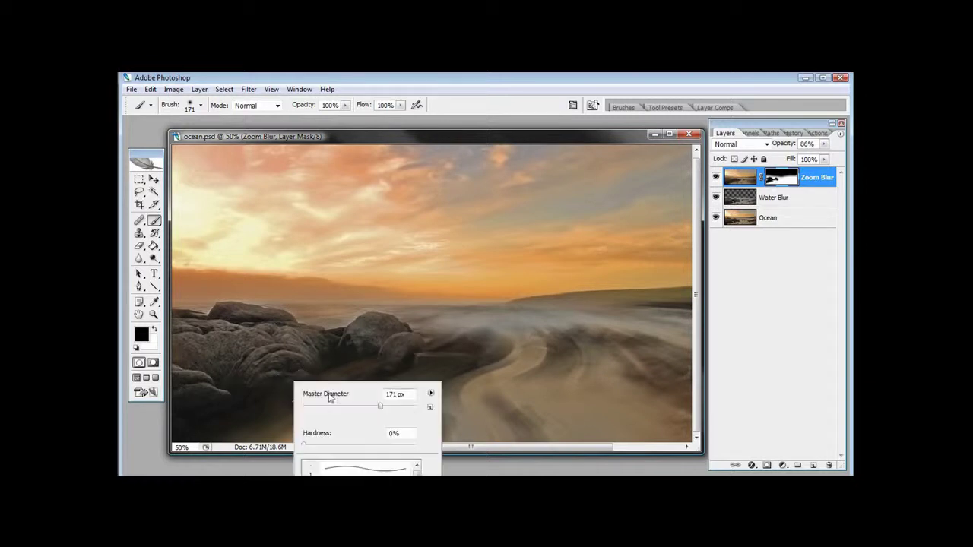
drag(337, 408, 333, 395)
key(Return)
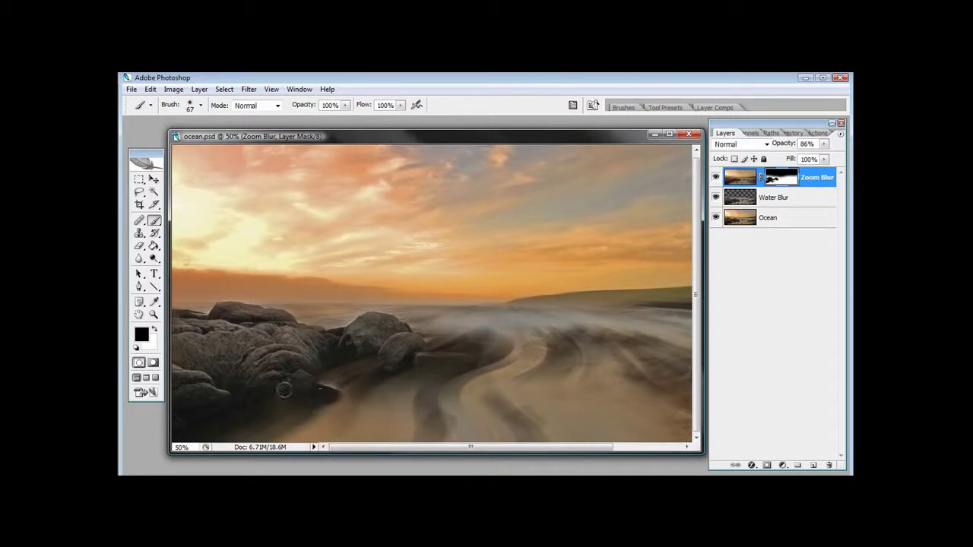
key(ctrl+z)
mouse_move(319, 392)
mouse_down()
mouse_move(280, 380)
mouse_move(259, 395)
mouse_move(213, 406)
mouse_up()
Step: Set the brush to 173 px and paint black on the Zoom Blur mask over the rocky shore on the right
drag(525, 369, 494, 289)
drag(575, 335, 389, 325)
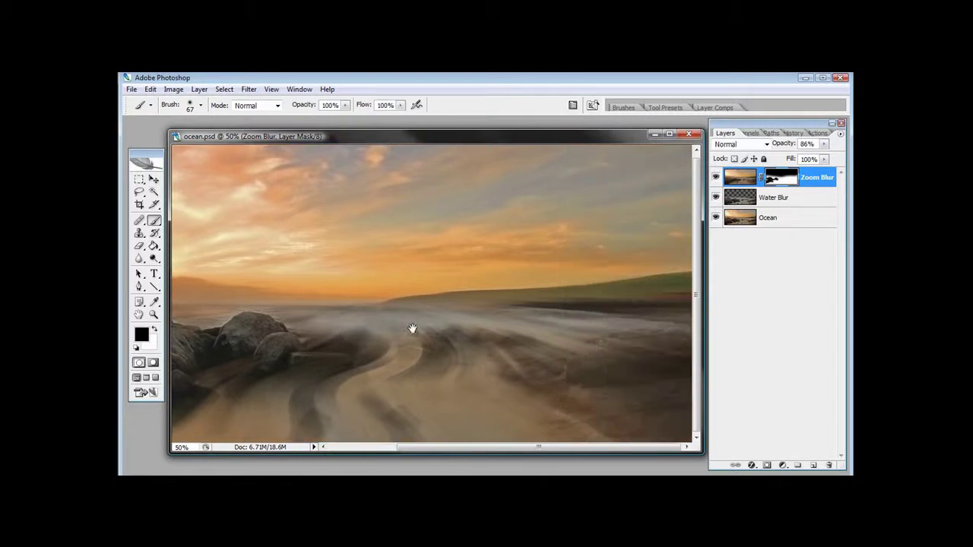
right_click(620, 332)
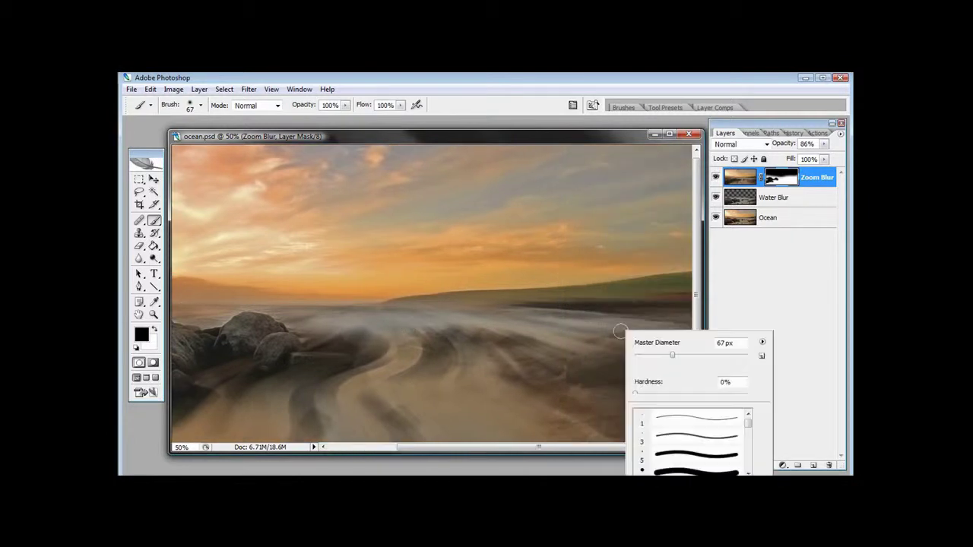
click(697, 356)
drag(714, 359, 711, 356)
key(Return)
mouse_move(673, 393)
mouse_down()
mouse_move(646, 405)
mouse_move(589, 405)
mouse_move(577, 420)
mouse_move(603, 424)
mouse_move(614, 375)
mouse_move(647, 366)
mouse_move(611, 372)
mouse_move(628, 367)
mouse_move(595, 363)
mouse_move(678, 344)
mouse_move(619, 371)
mouse_move(565, 377)
mouse_move(581, 389)
mouse_move(571, 422)
mouse_move(670, 424)
mouse_move(674, 369)
mouse_move(622, 416)
mouse_move(662, 407)
mouse_move(685, 314)
mouse_move(684, 323)
mouse_move(667, 372)
mouse_move(679, 293)
mouse_move(509, 281)
mouse_move(667, 292)
mouse_move(671, 364)
mouse_move(614, 370)
mouse_up()
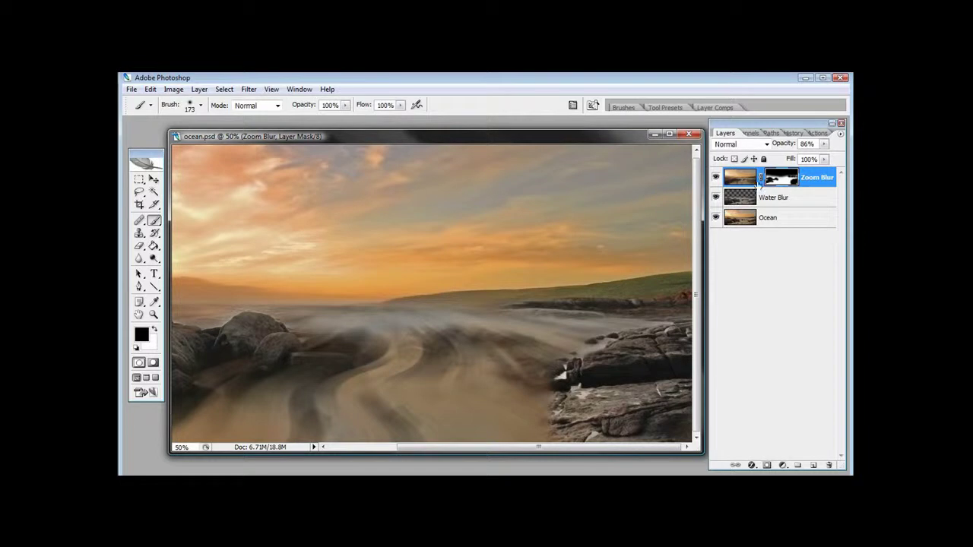
Step: Lower the Zoom Blur layer's opacity to 61%
click(743, 177)
click(822, 145)
drag(811, 161, 808, 158)
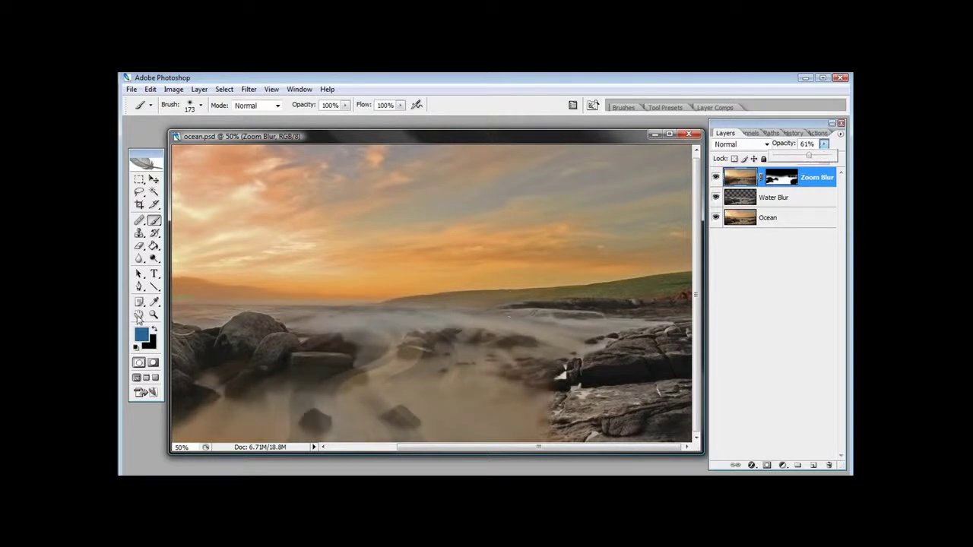
Step: Paint black on the Zoom Blur mask with an 85 px brush over the rocks jutting from the right shore
click(153, 314)
click(461, 359)
click(473, 342)
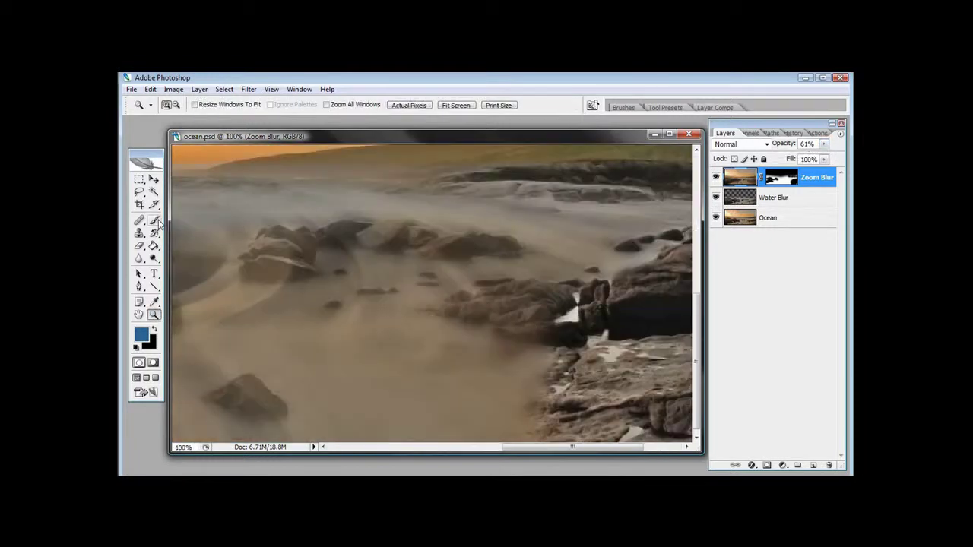
click(155, 221)
right_click(570, 289)
click(622, 314)
click(601, 139)
click(777, 175)
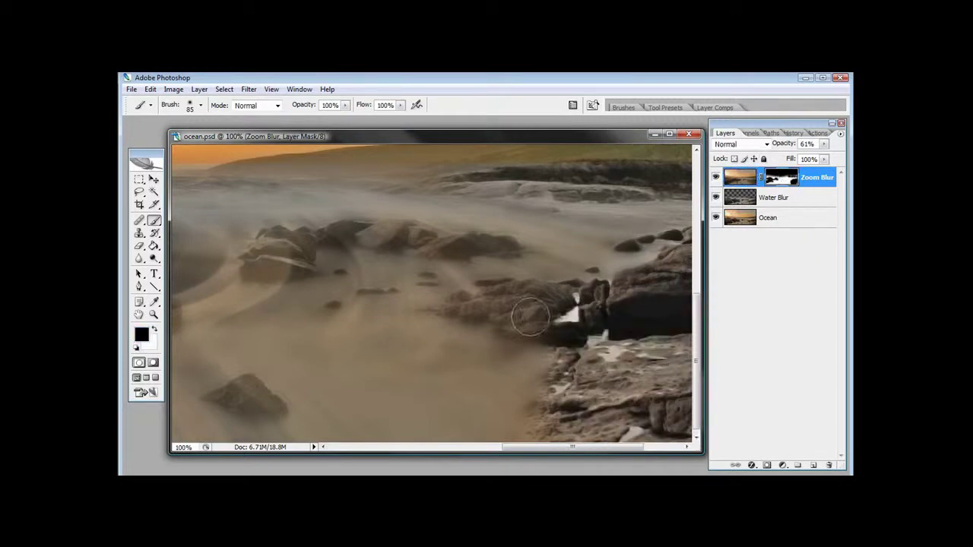
mouse_move(506, 304)
mouse_down()
mouse_move(475, 307)
mouse_move(555, 298)
mouse_move(532, 313)
mouse_move(469, 307)
mouse_move(516, 305)
mouse_move(520, 296)
mouse_up()
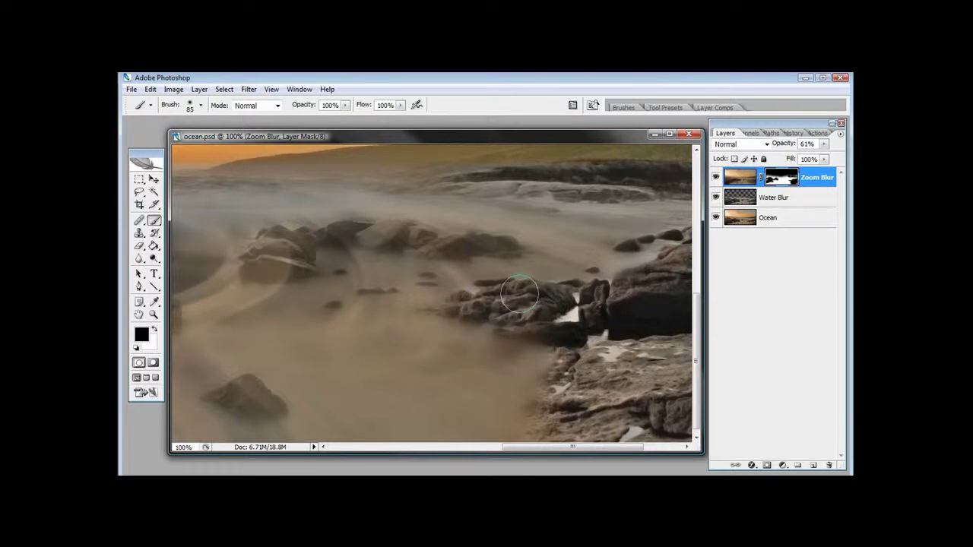
Step: Reduce the brush to 36 px and mask the blur off the row of mid-water rocks and the lone rock below them
right_click(513, 291)
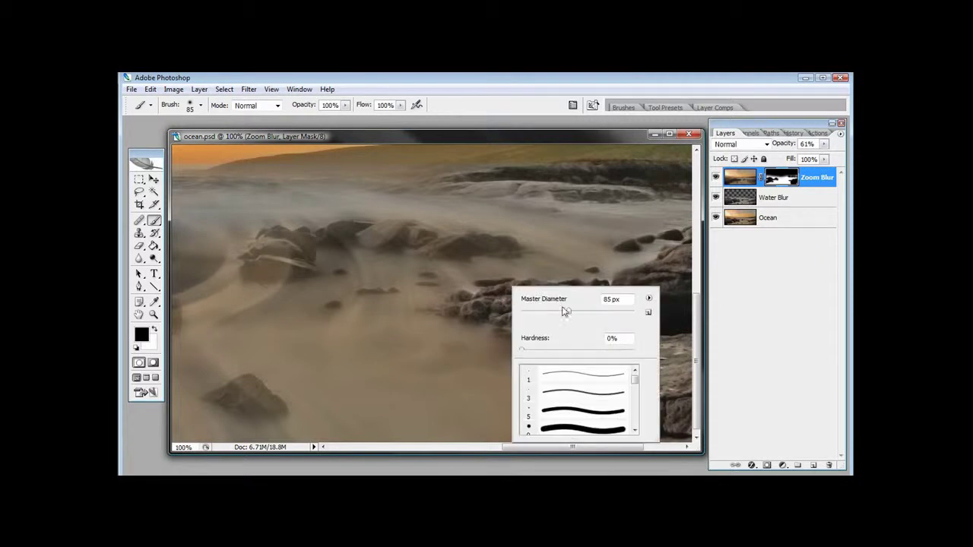
drag(563, 312, 548, 313)
click(532, 138)
mouse_move(501, 242)
mouse_down()
mouse_move(441, 246)
mouse_move(486, 243)
mouse_move(514, 269)
mouse_up()
right_click(481, 245)
click(516, 145)
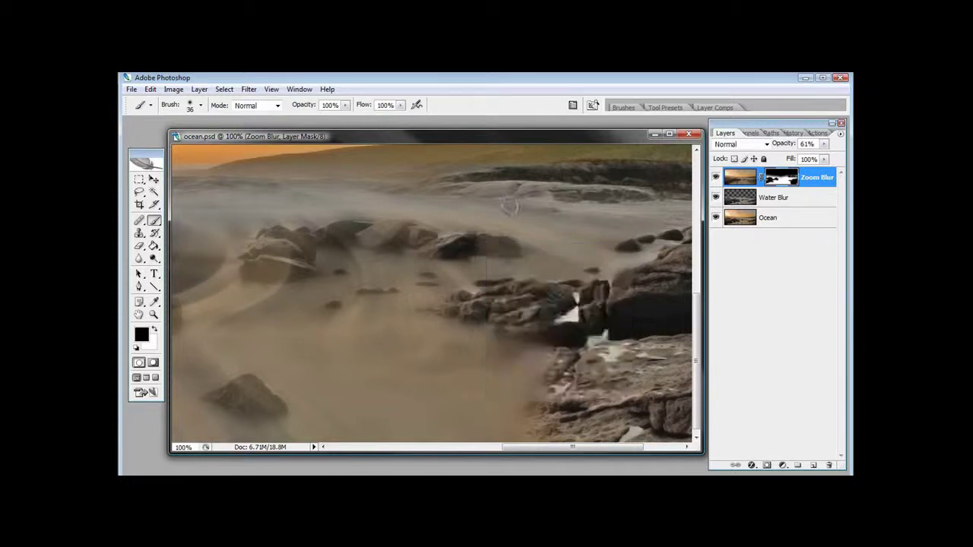
mouse_move(484, 236)
mouse_down()
mouse_move(425, 242)
mouse_move(392, 227)
mouse_move(367, 236)
mouse_move(385, 241)
mouse_move(331, 231)
mouse_move(355, 234)
mouse_move(272, 238)
mouse_move(285, 250)
mouse_move(250, 265)
mouse_move(300, 266)
mouse_move(272, 268)
mouse_up()
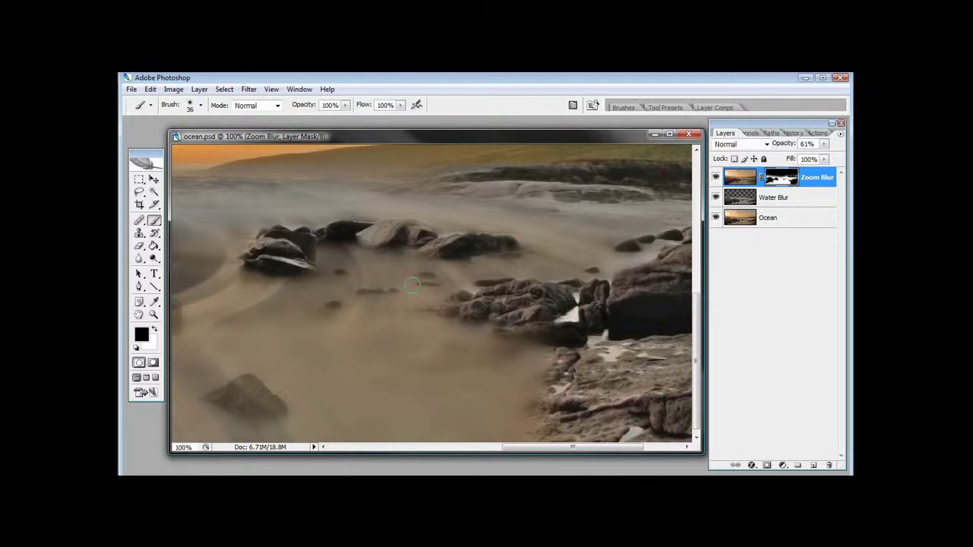
mouse_move(252, 385)
mouse_down()
mouse_move(230, 391)
mouse_move(273, 407)
mouse_move(225, 396)
mouse_up()
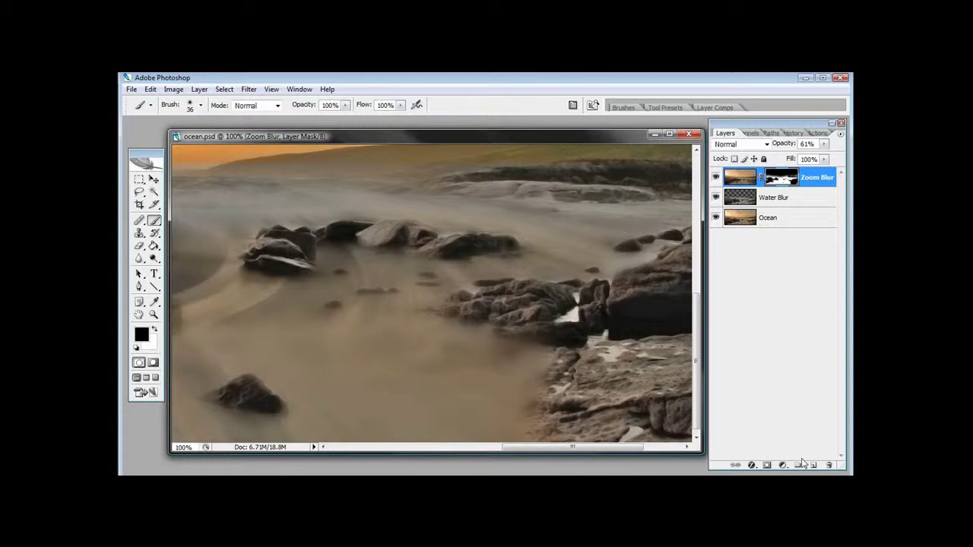
Step: Paint black on the Zoom Blur mask over the small dark rock in the lower-left water
key(ctrl+minus)
key(ctrl+minus)
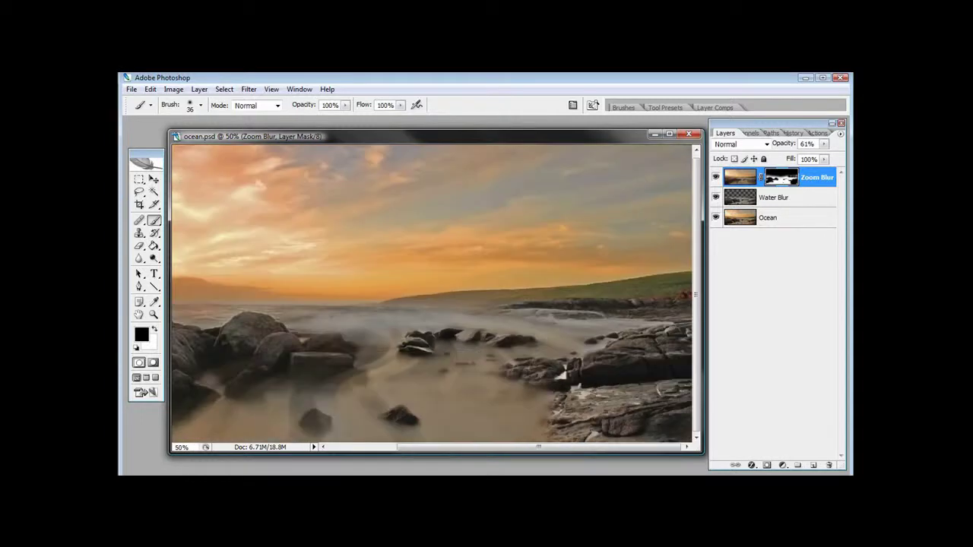
click(152, 315)
drag(274, 383, 401, 421)
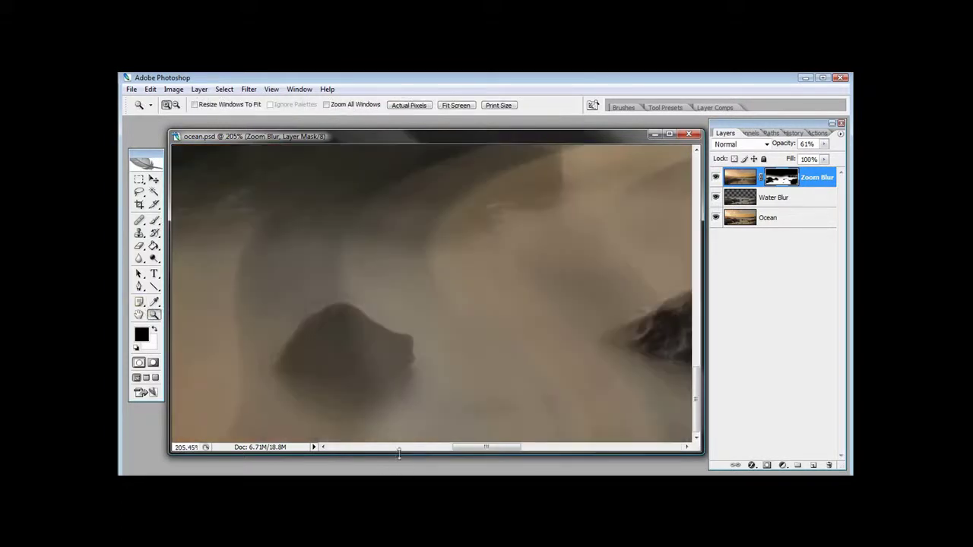
click(155, 219)
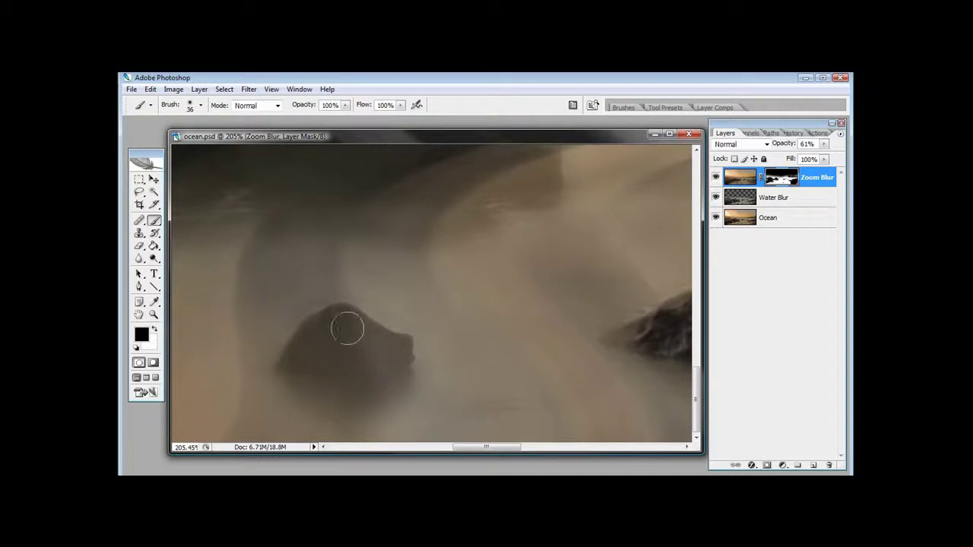
drag(337, 326, 365, 345)
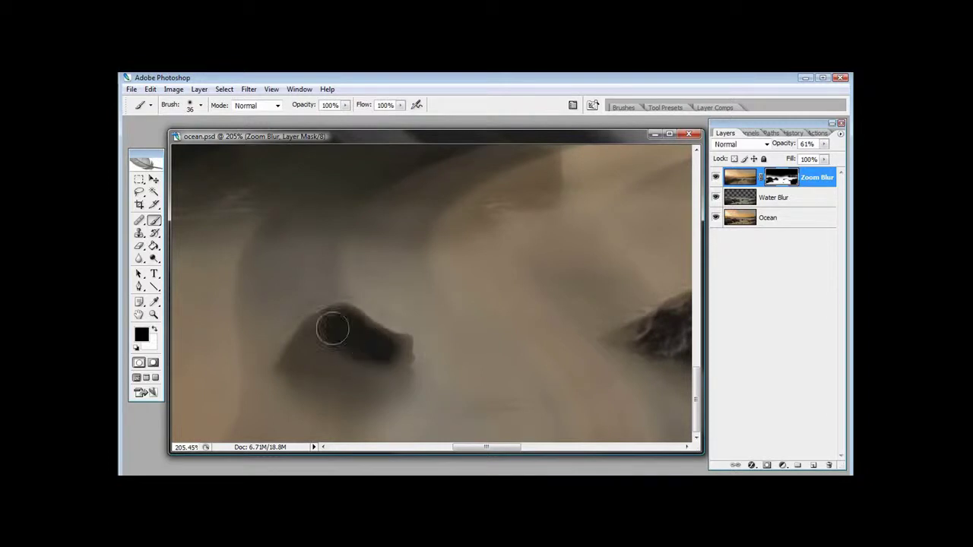
mouse_move(325, 333)
mouse_down()
mouse_move(306, 358)
mouse_move(331, 366)
mouse_move(384, 365)
mouse_move(401, 351)
mouse_move(397, 367)
mouse_move(303, 356)
mouse_move(331, 349)
mouse_move(350, 327)
mouse_move(317, 349)
mouse_up()
Step: Mask the blur off the cluster of large boulders on the left shore, including the gaps between them
key(space)
drag(278, 286, 572, 297)
drag(426, 282, 446, 345)
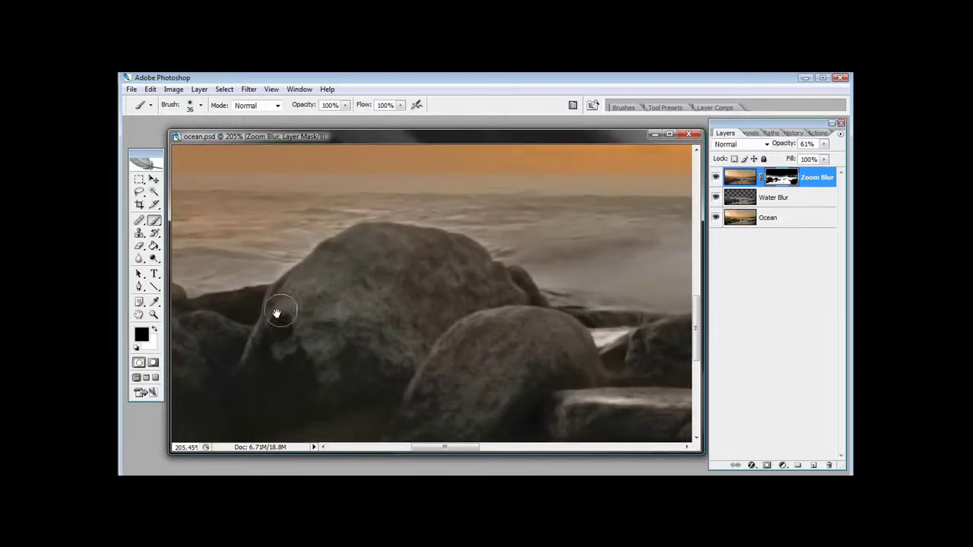
drag(272, 317, 494, 256)
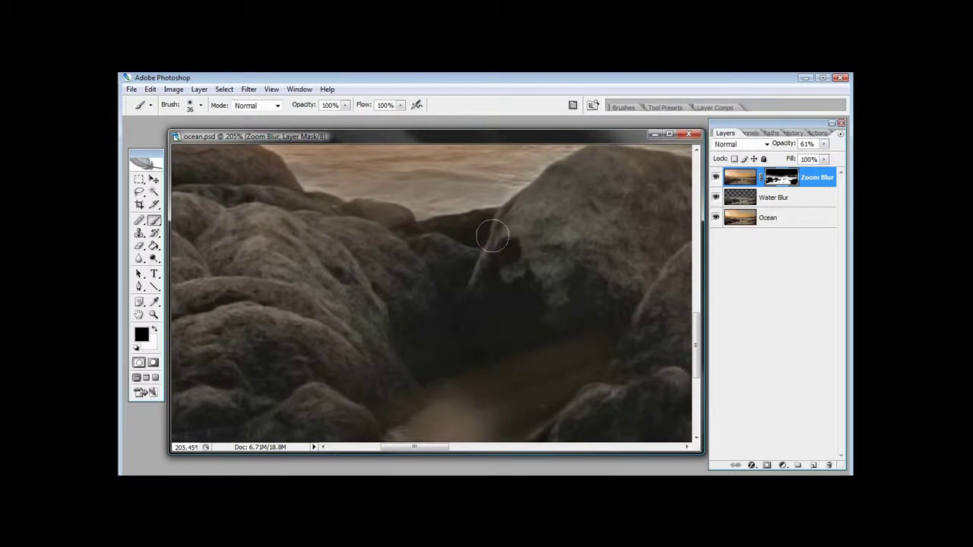
mouse_move(378, 243)
mouse_down()
mouse_move(366, 235)
mouse_move(402, 228)
mouse_move(366, 213)
mouse_move(412, 330)
mouse_move(332, 151)
mouse_up()
Step: Reduce the brush to 10 px and mask the blur off the small rocks trailing from the right shore and the lone rock below them
drag(538, 333, 350, 245)
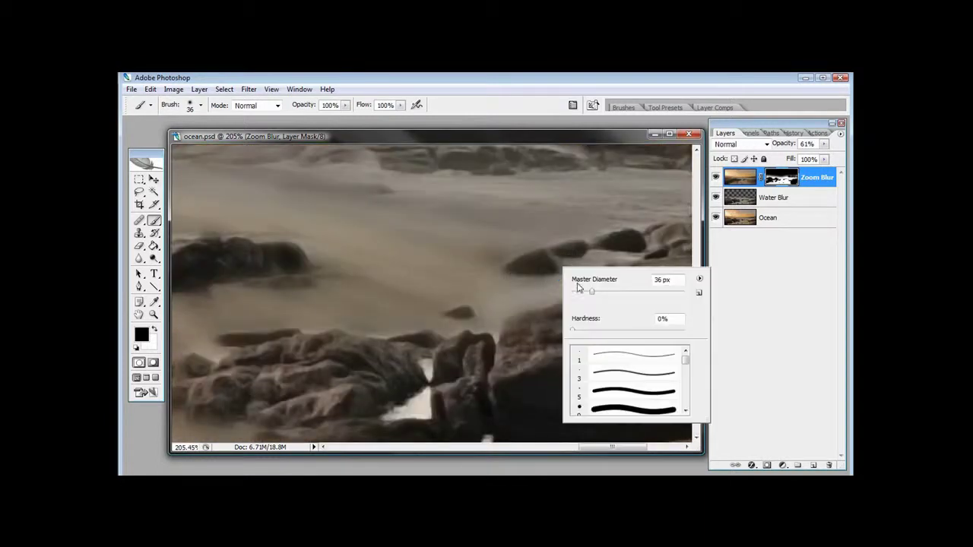
drag(585, 295, 579, 297)
click(572, 140)
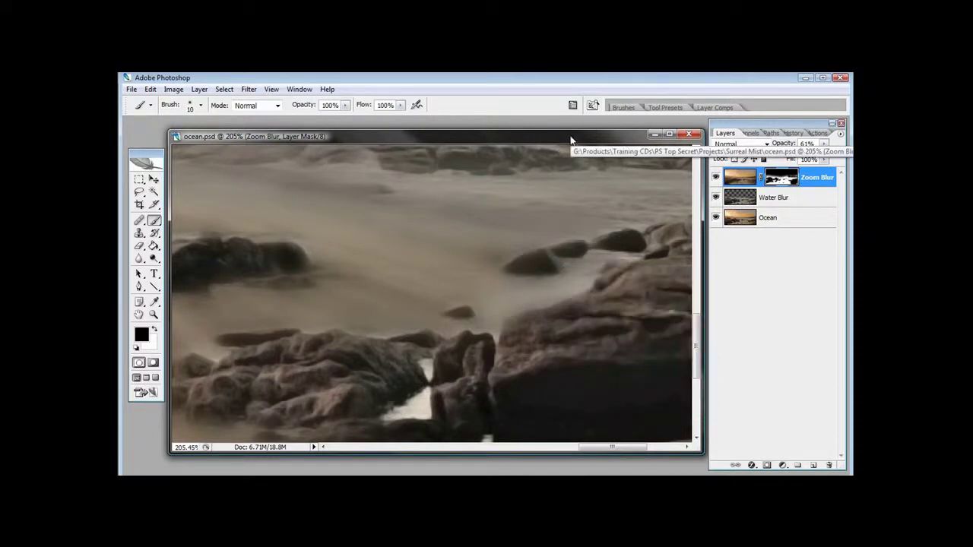
key(bracketleft)
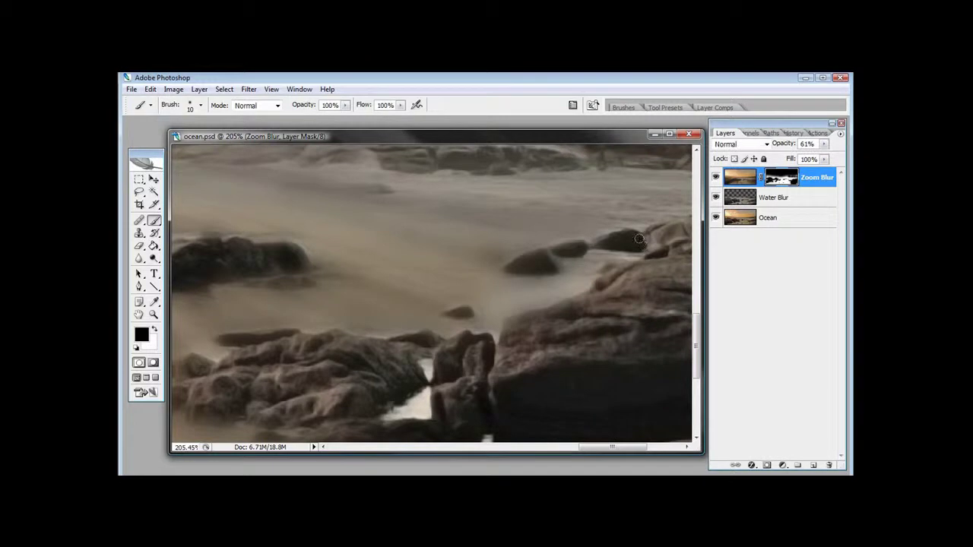
mouse_move(638, 237)
mouse_down()
mouse_move(601, 239)
mouse_move(633, 246)
mouse_up()
mouse_move(581, 247)
mouse_down()
mouse_move(522, 261)
mouse_move(547, 269)
mouse_move(544, 259)
mouse_up()
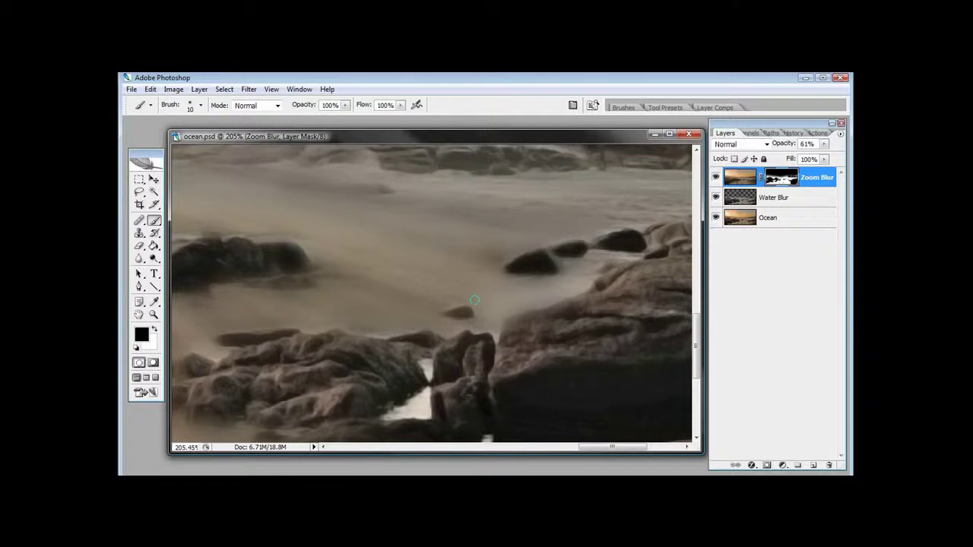
drag(463, 311, 462, 312)
Step: Paint black on the mask over the long thin rock behind the right-hand rock outcrop
mouse_move(341, 287)
mouse_down()
mouse_move(428, 275)
mouse_move(380, 238)
mouse_move(296, 243)
mouse_up()
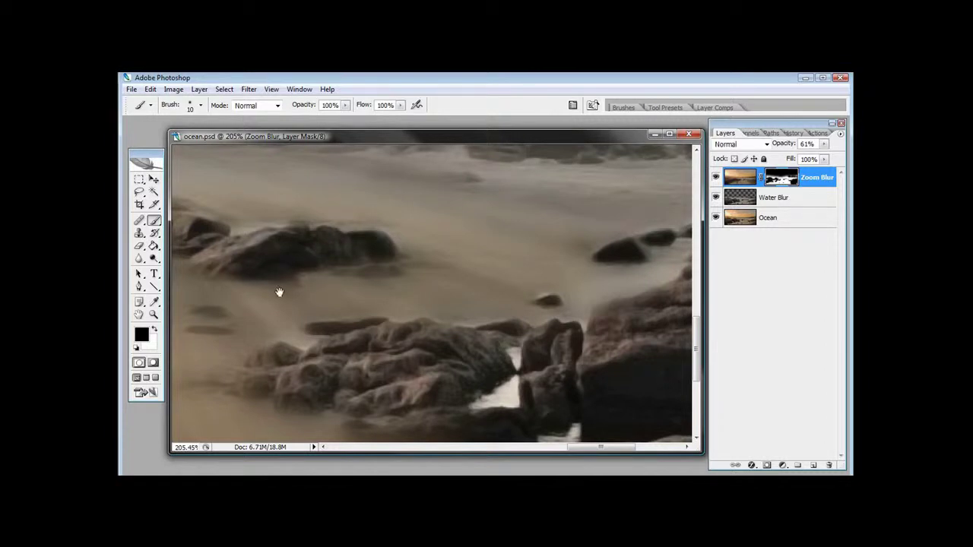
drag(278, 289, 438, 235)
mouse_move(438, 305)
mouse_down()
mouse_move(412, 300)
mouse_move(443, 298)
mouse_move(407, 334)
mouse_move(429, 333)
mouse_move(403, 334)
mouse_move(458, 335)
mouse_move(488, 314)
mouse_up()
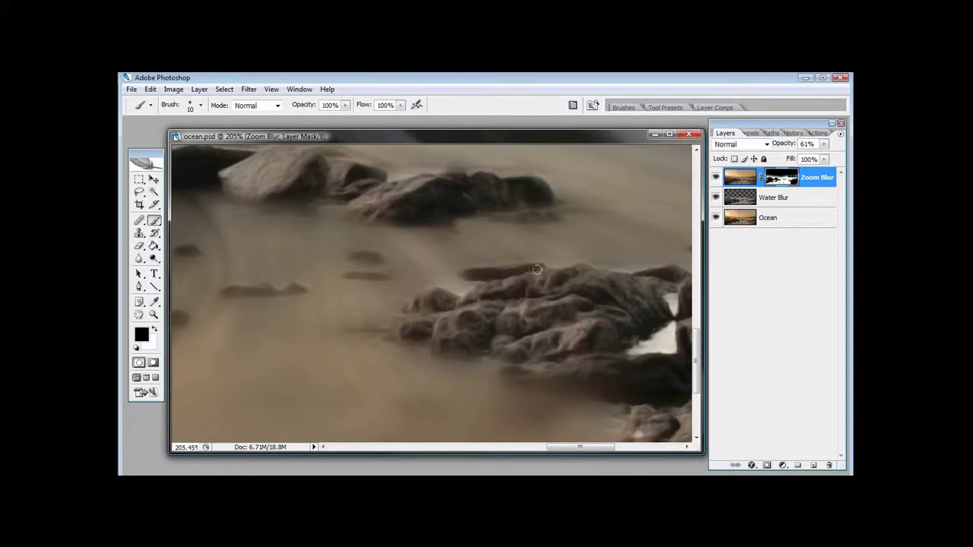
mouse_move(537, 267)
mouse_down()
mouse_move(467, 270)
mouse_move(476, 275)
mouse_up()
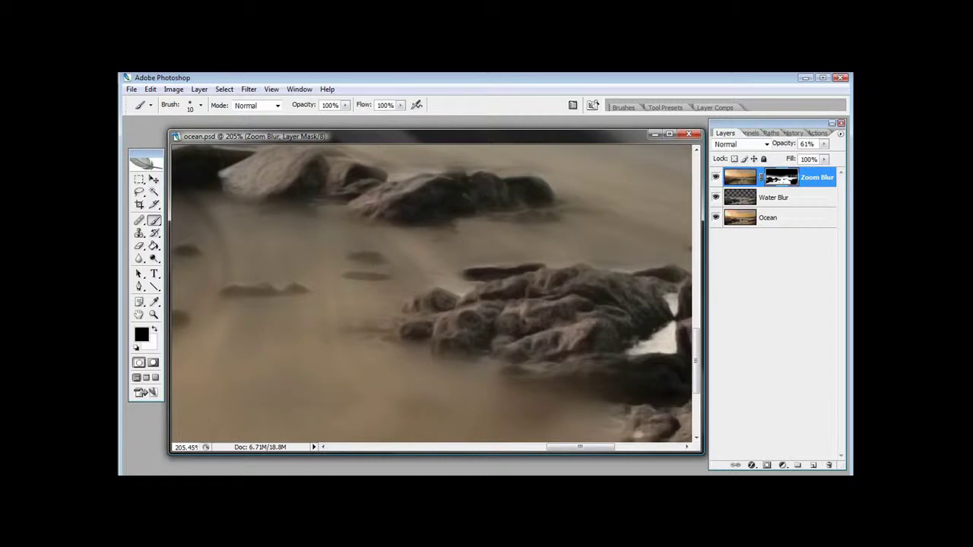
Step: Reduce the brush to 5 px for the tiny mid-water rocks
key(z)
click(360, 272)
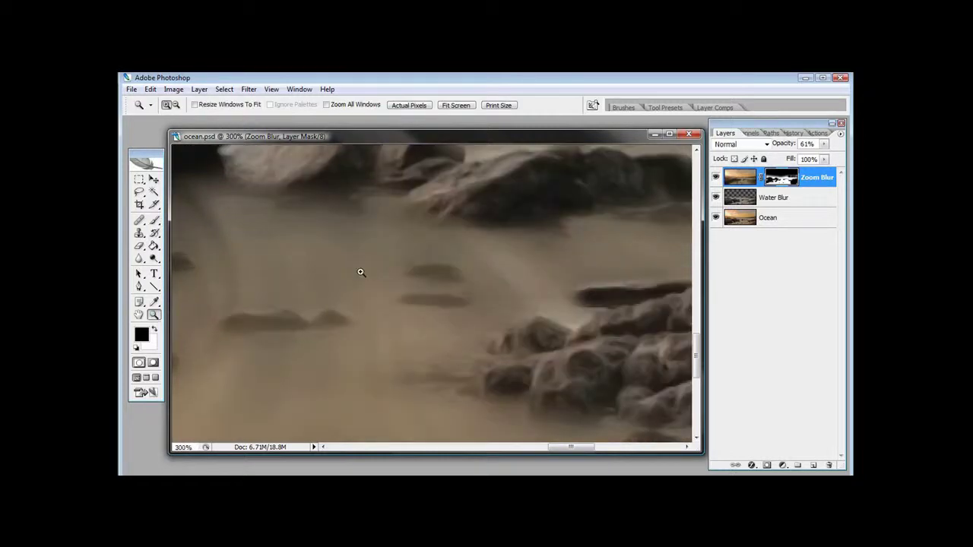
key(b)
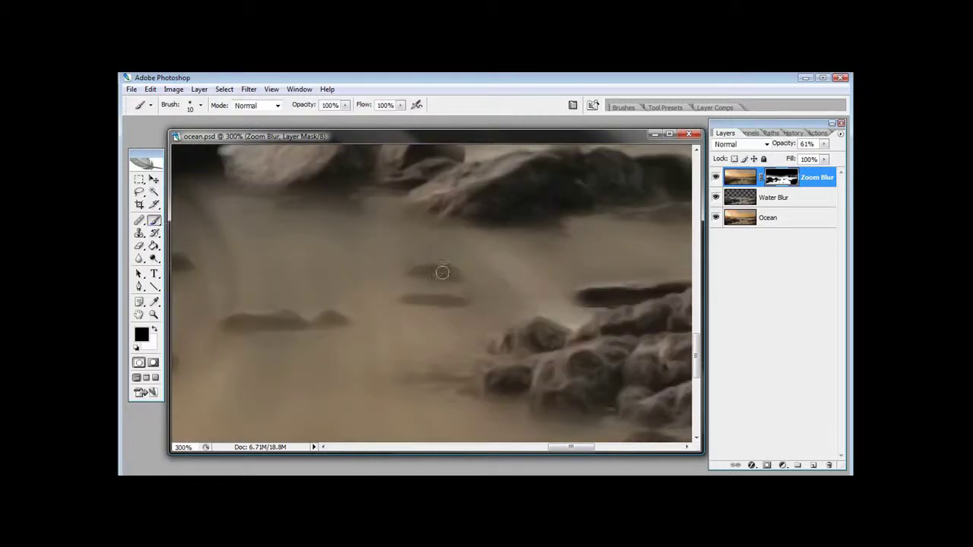
right_click(442, 298)
drag(461, 323, 461, 325)
click(462, 134)
mouse_move(419, 299)
mouse_down()
mouse_move(460, 300)
mouse_move(423, 299)
mouse_move(454, 272)
mouse_move(422, 269)
mouse_move(454, 270)
mouse_move(408, 272)
mouse_up()
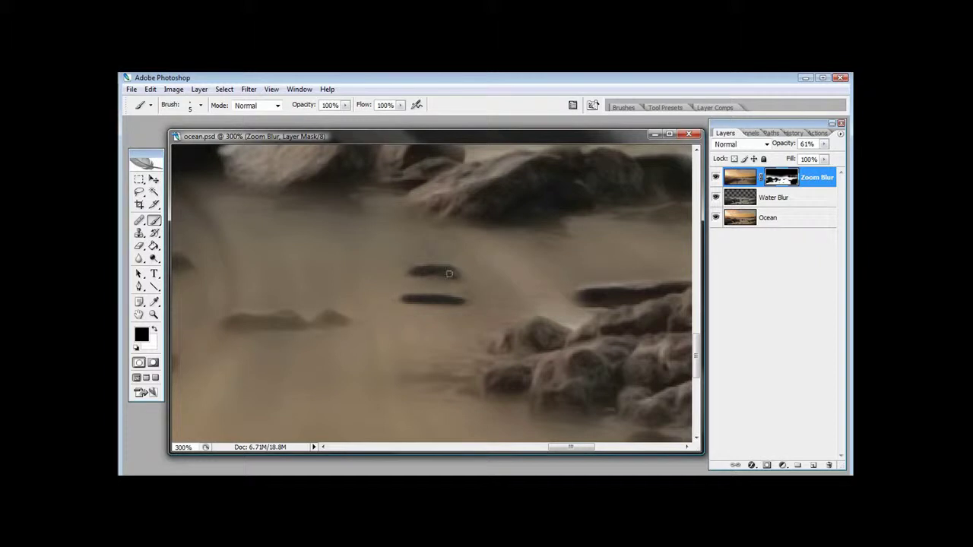
key(ctrl+alt+z)
key(ctrl+alt+z)
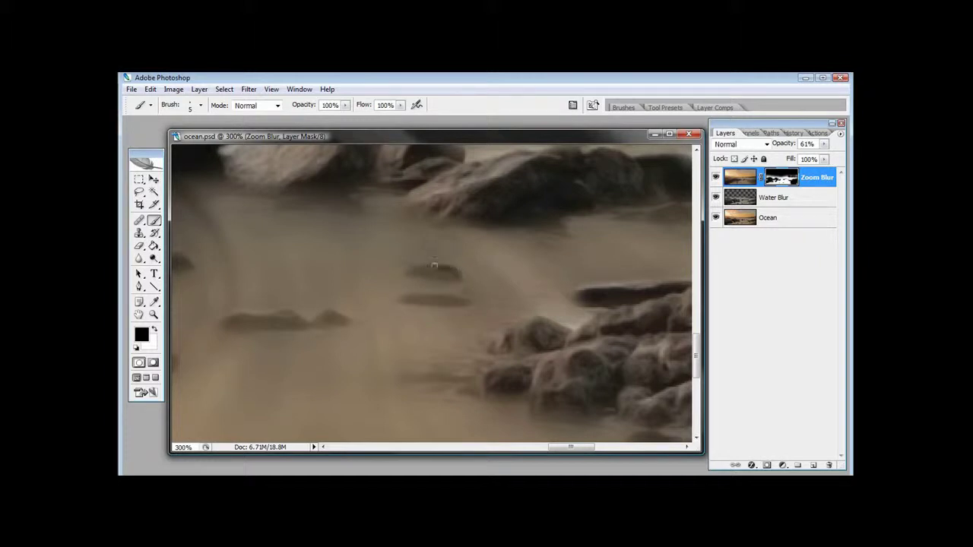
Step: Paint black on the Zoom Blur mask over the tiny mid-water rocks, following each one's outline
mouse_move(430, 265)
mouse_down()
mouse_move(410, 274)
mouse_move(454, 273)
mouse_up()
mouse_move(299, 323)
mouse_down()
mouse_move(245, 317)
mouse_move(359, 313)
mouse_up()
key(space)
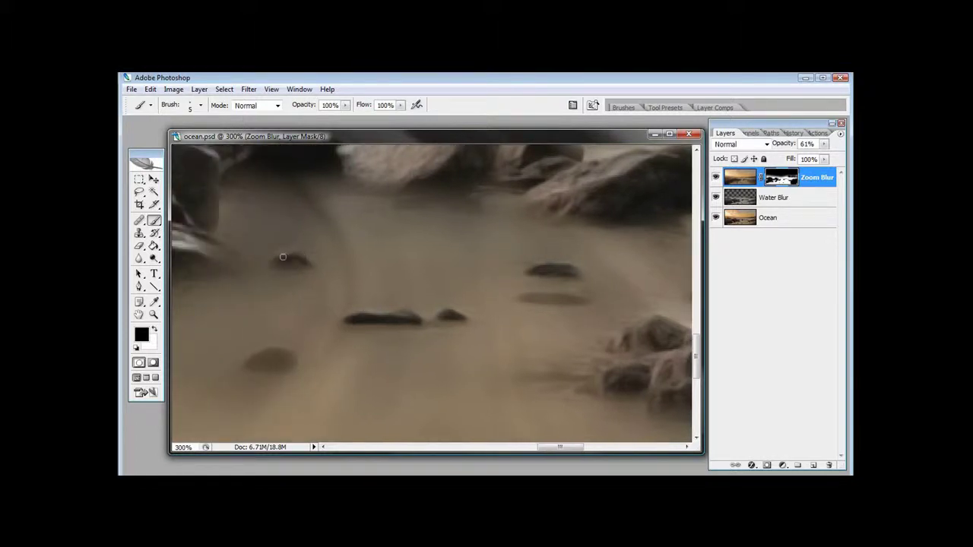
drag(302, 261, 281, 258)
scroll(304, 266, down, 3)
scroll(304, 266, left, 2)
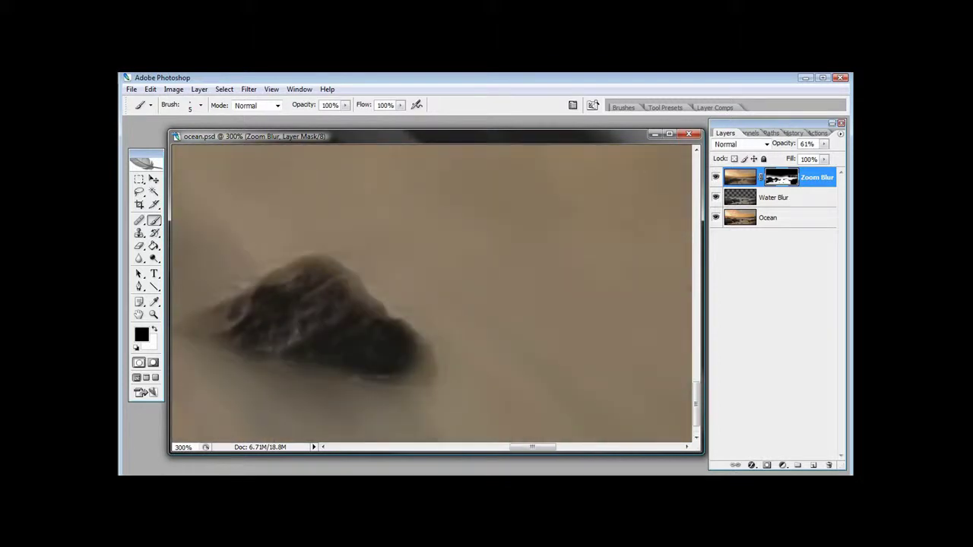
Step: Apply a Gaussian Blur with a radius of about 2.4 pixels to the Zoom Blur layer's image rather than its mask
key(ctrl+minus)
key(ctrl+minus)
key(ctrl+minus)
key(ctrl+minus)
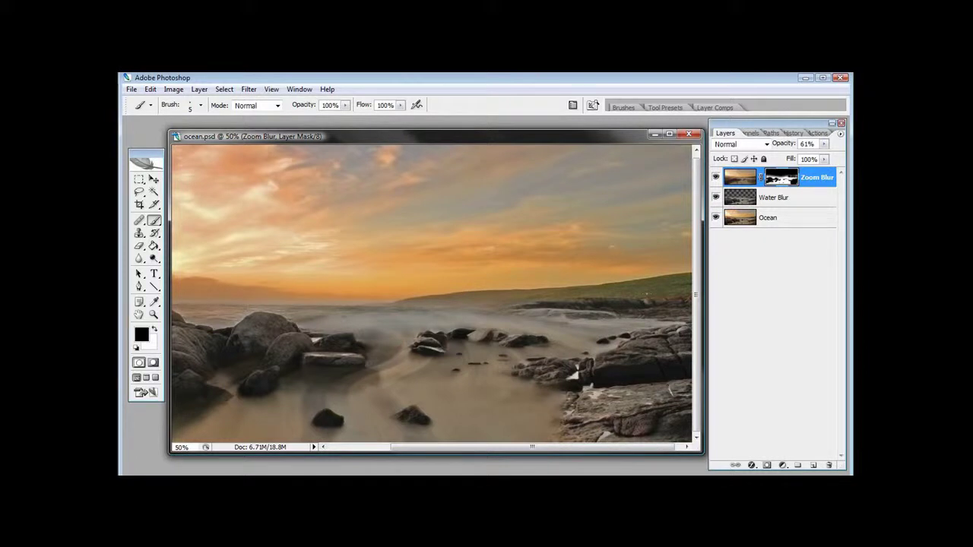
click(736, 177)
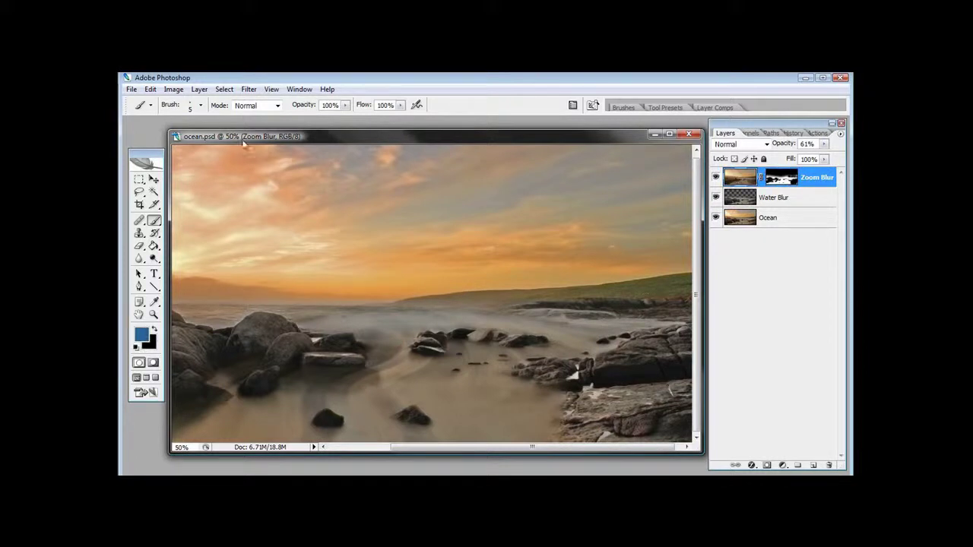
click(249, 89)
mouse_move(273, 187)
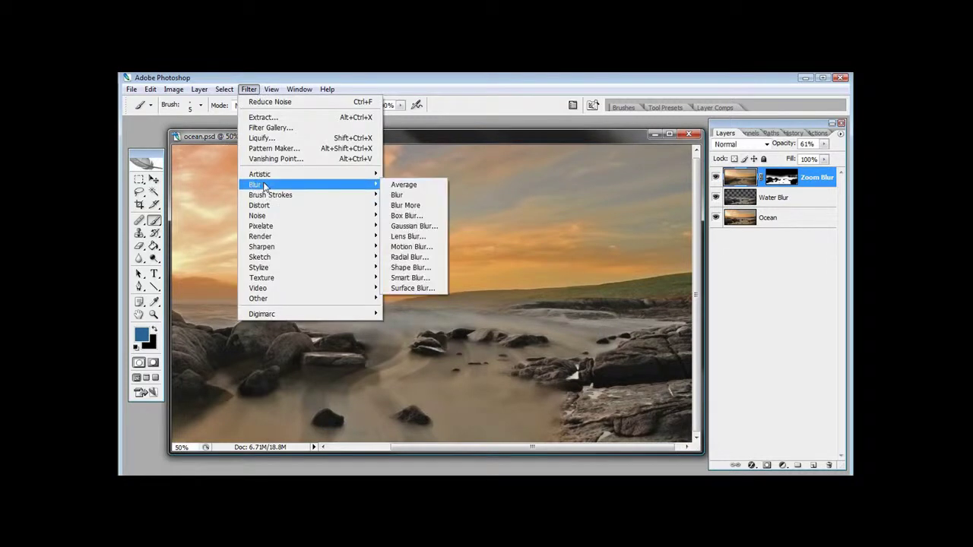
click(406, 225)
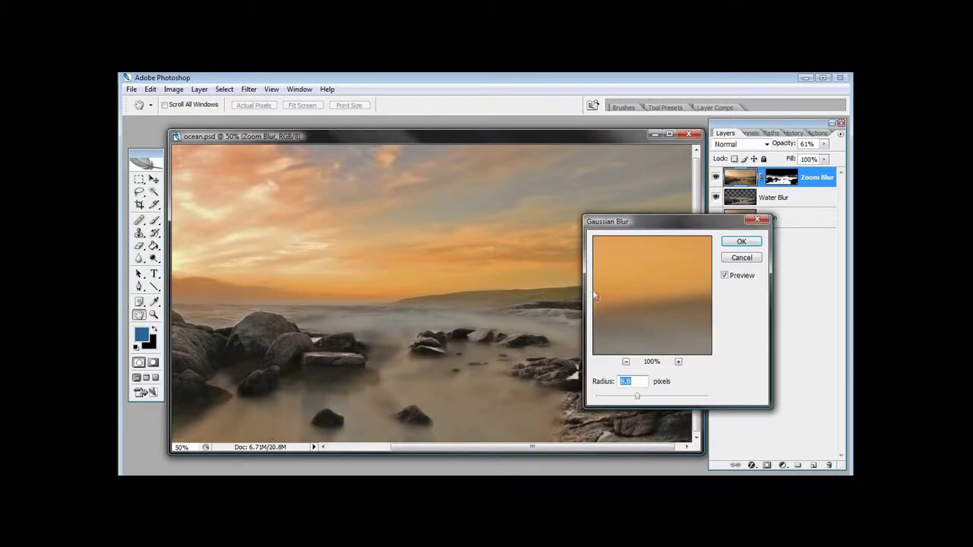
drag(627, 222, 687, 217)
drag(697, 393, 670, 393)
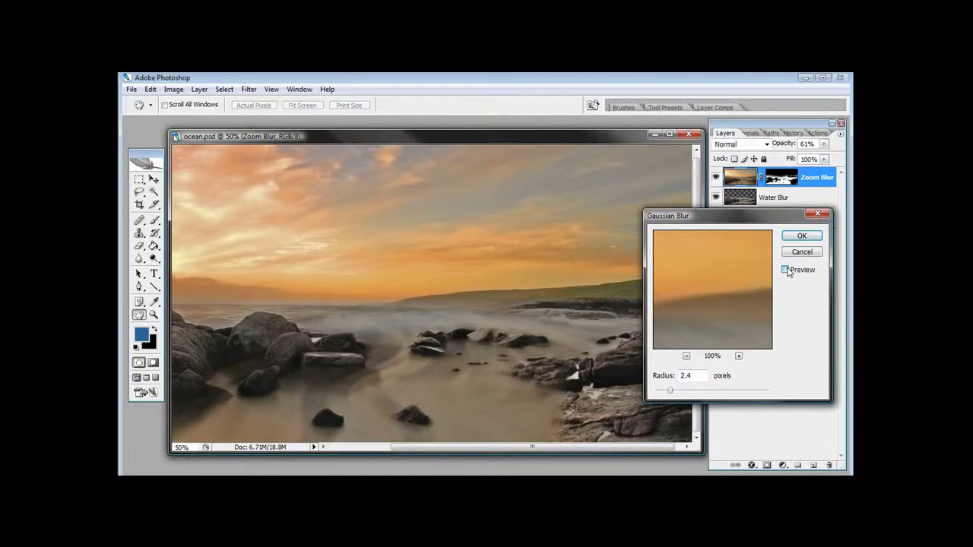
drag(672, 394, 672, 394)
click(799, 237)
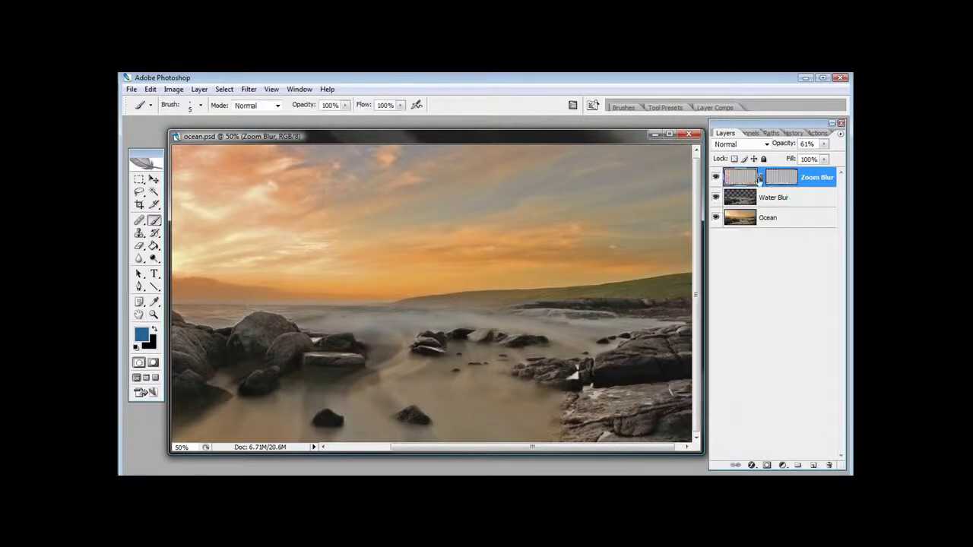
Step: Lower the Zoom Blur layer's opacity to 50% and compare the photo with both blur layers hidden and shown
mouse_move(822, 145)
mouse_down()
mouse_move(803, 159)
mouse_move(834, 157)
mouse_move(799, 157)
mouse_move(816, 158)
mouse_up()
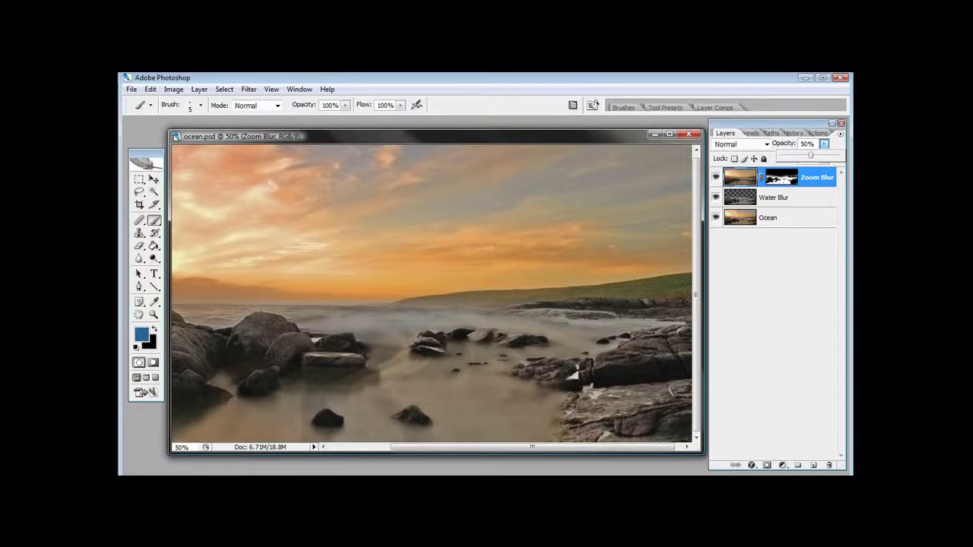
key(ctrl+minus)
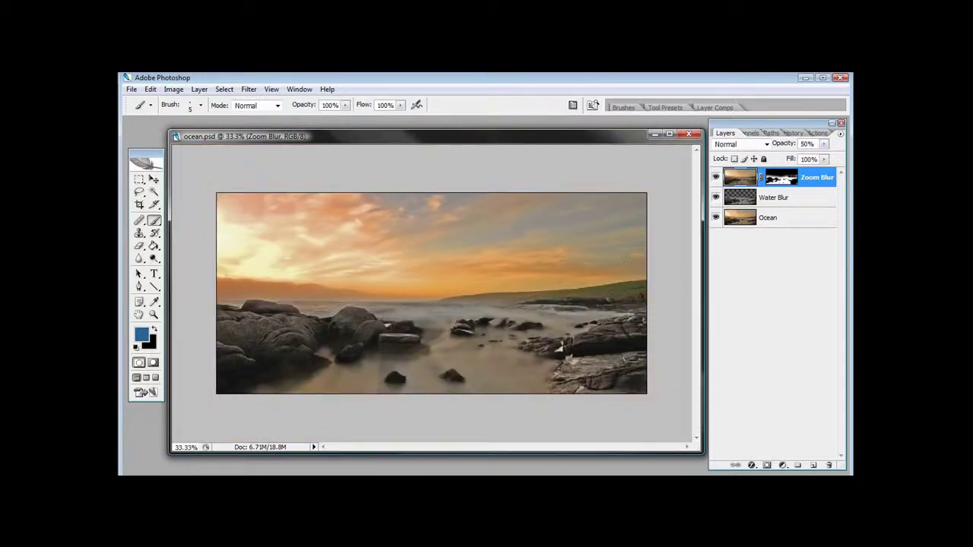
click(715, 197)
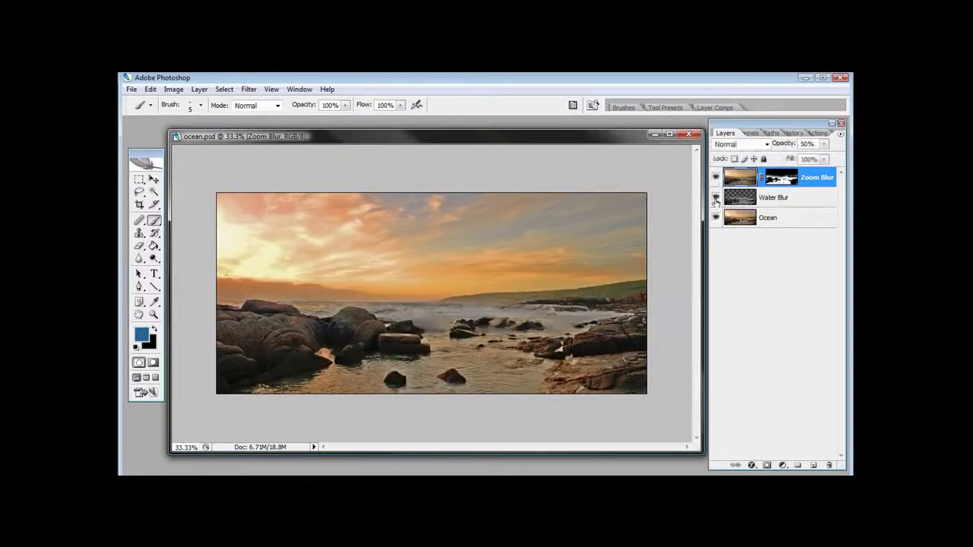
drag(715, 178, 715, 198)
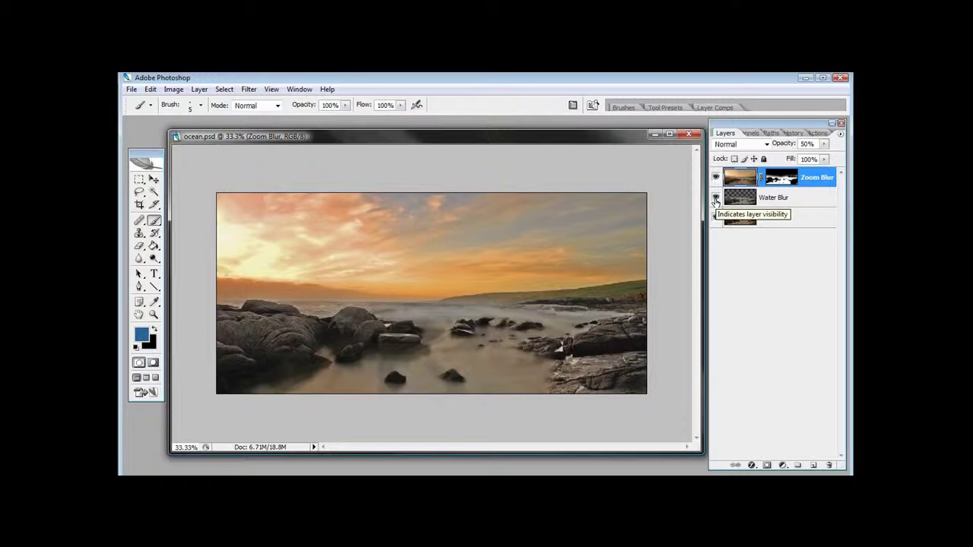
Step: Add a layer mask to the Water Blur layer
click(737, 199)
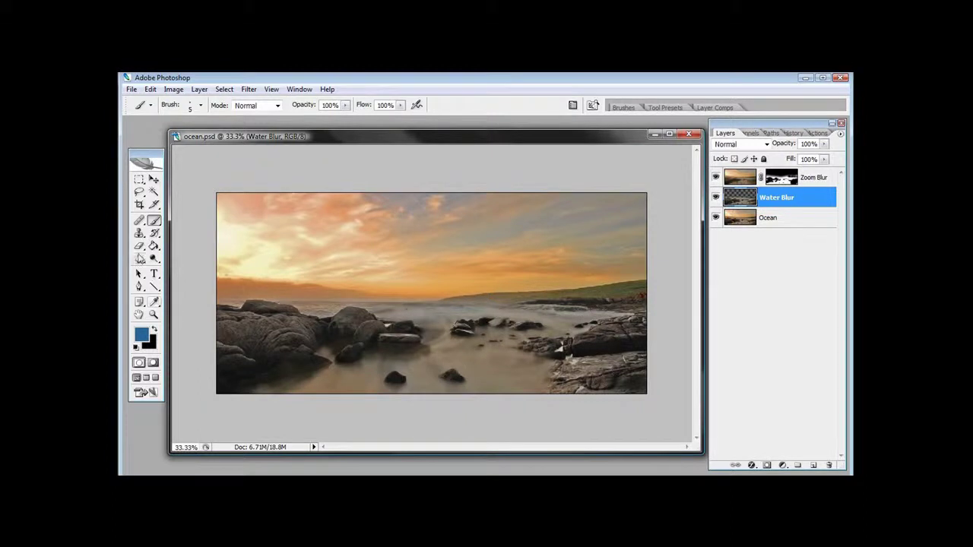
click(139, 245)
click(768, 465)
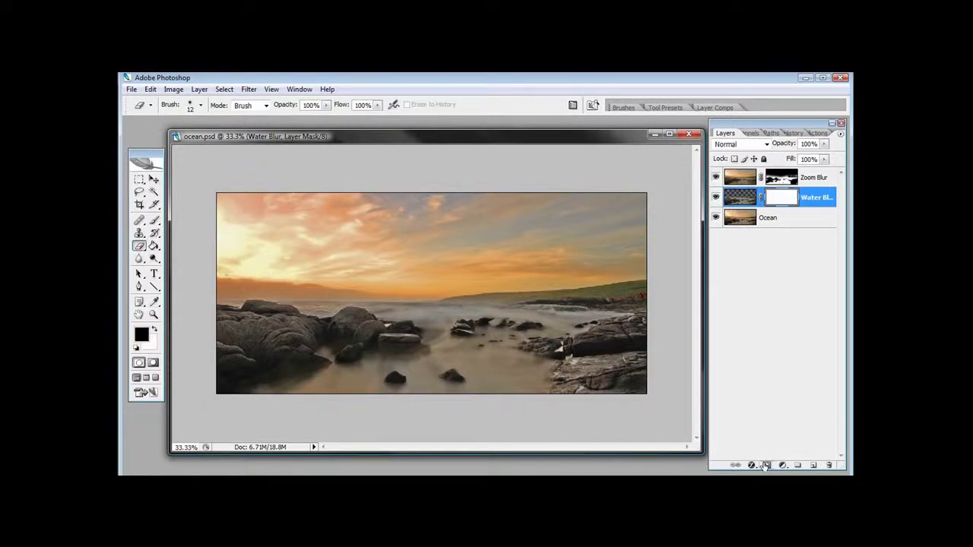
Step: Set the brush to 292 px and paint black on the Water Blur mask across the sky just above the horizon
click(156, 221)
right_click(463, 304)
click(555, 329)
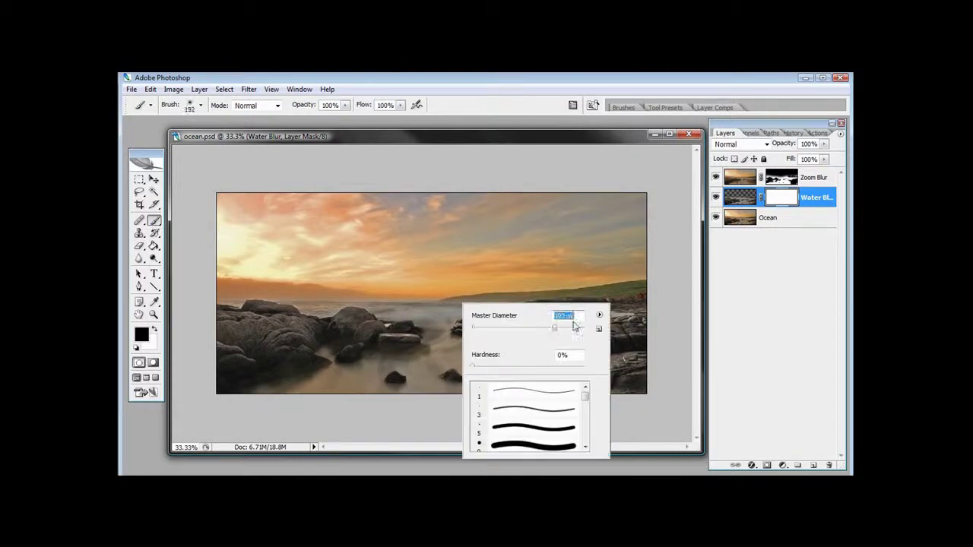
click(537, 140)
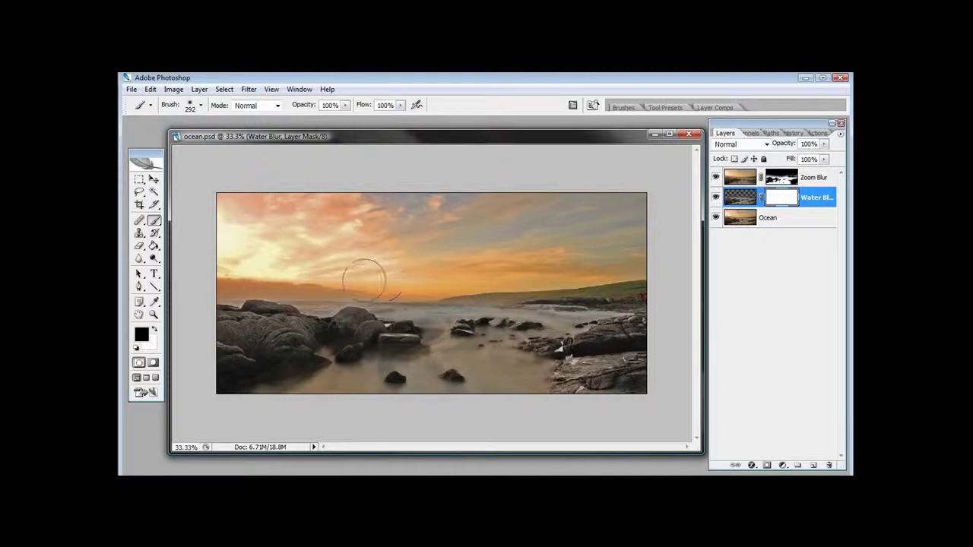
drag(347, 276, 601, 273)
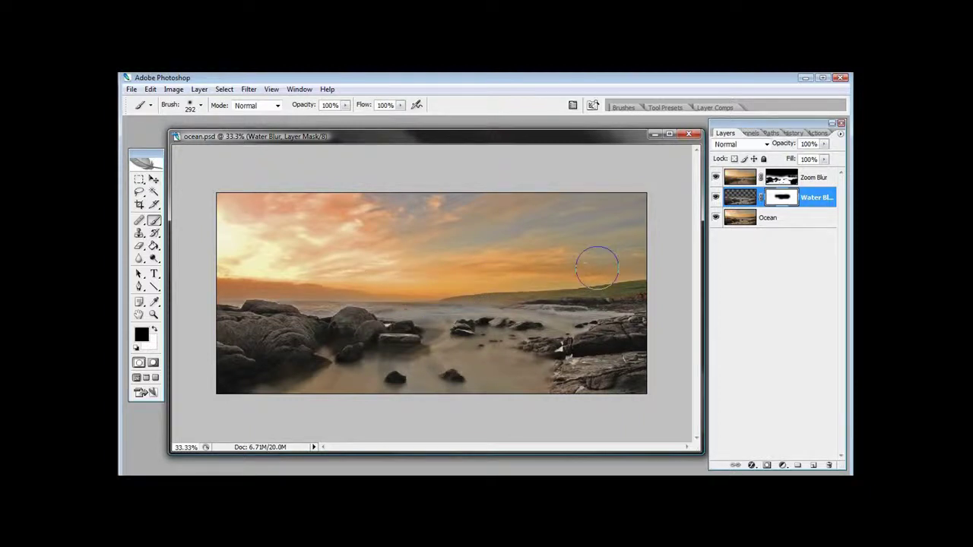